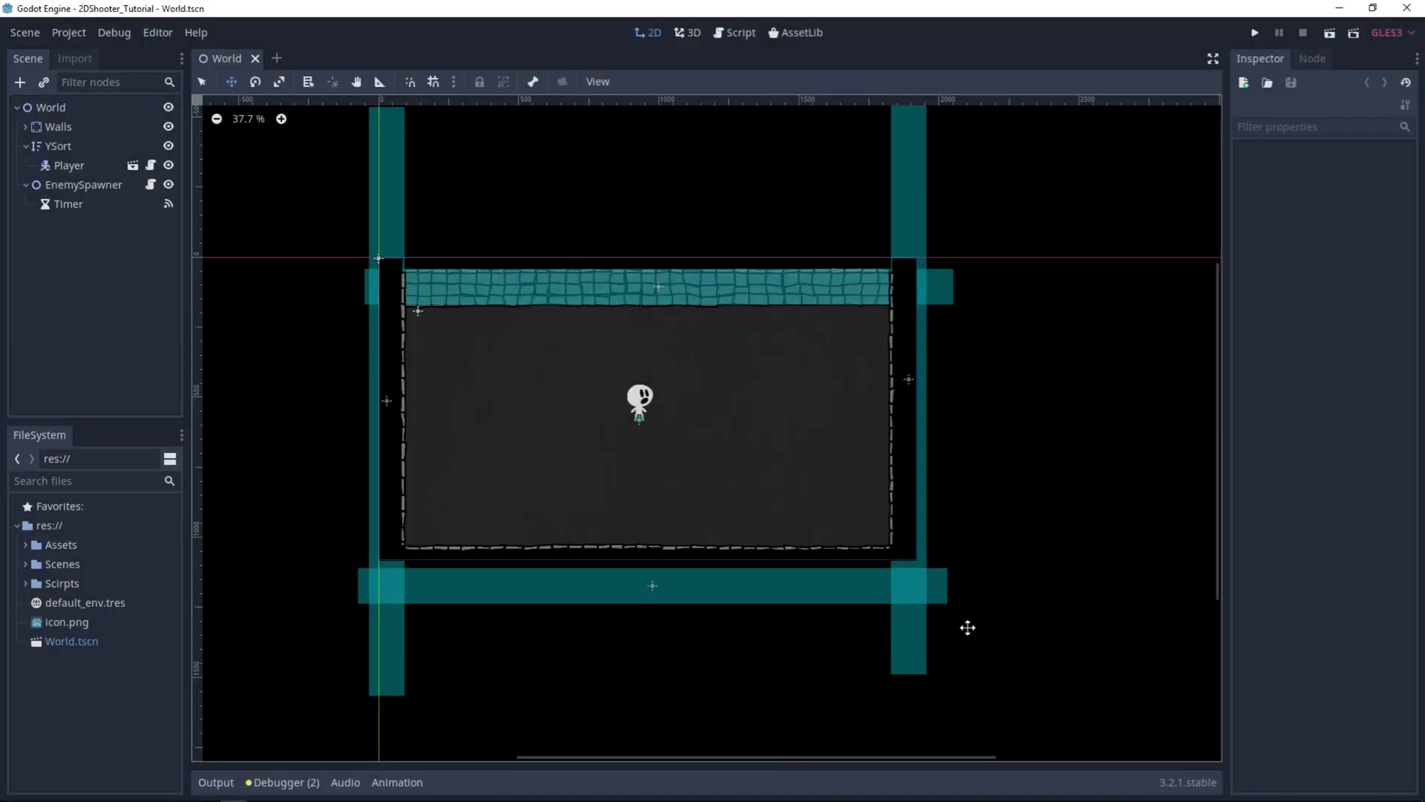
- Open Enemy.tscn from the Scenes folder, inspect its Body sprite, then start a new empty scene
click(24, 565)
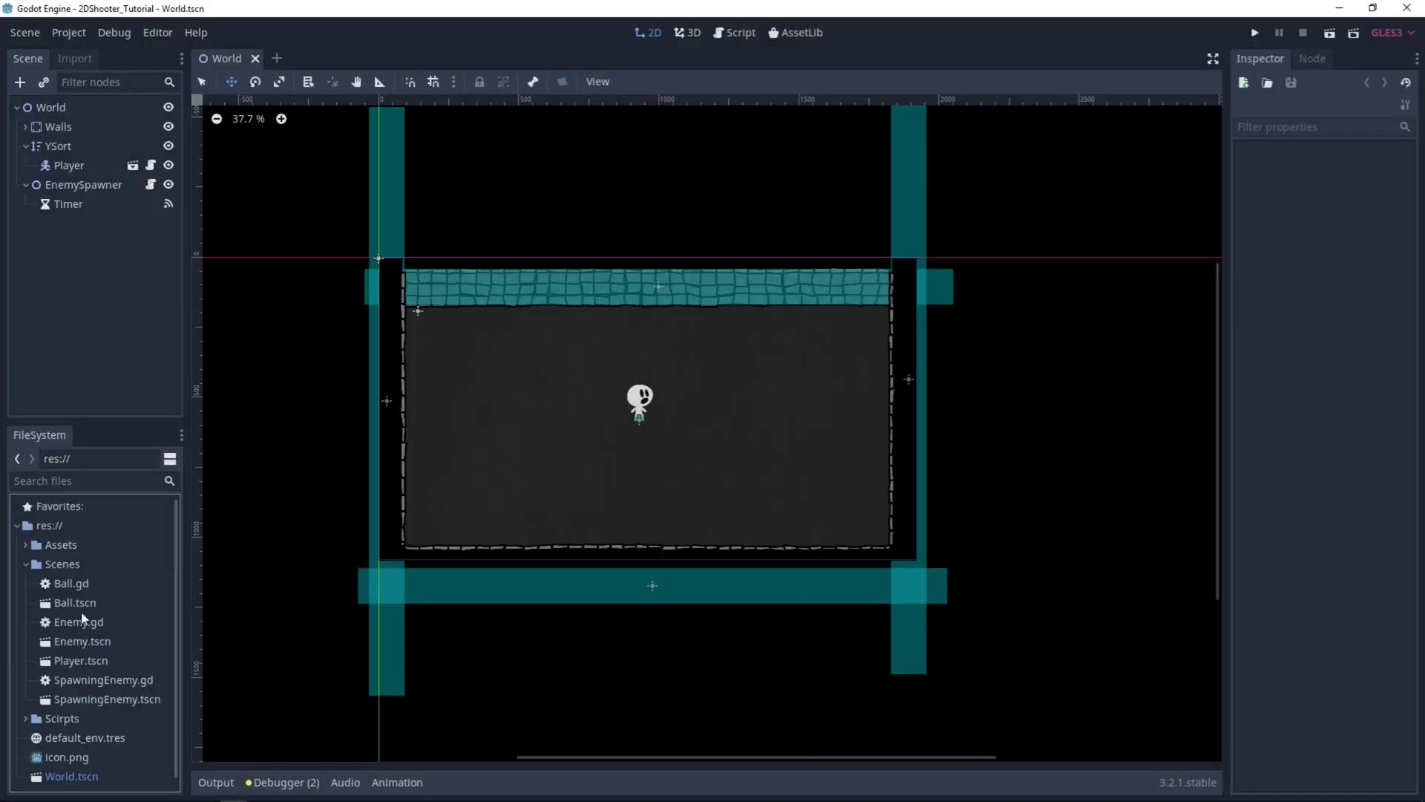
double_click(58, 645)
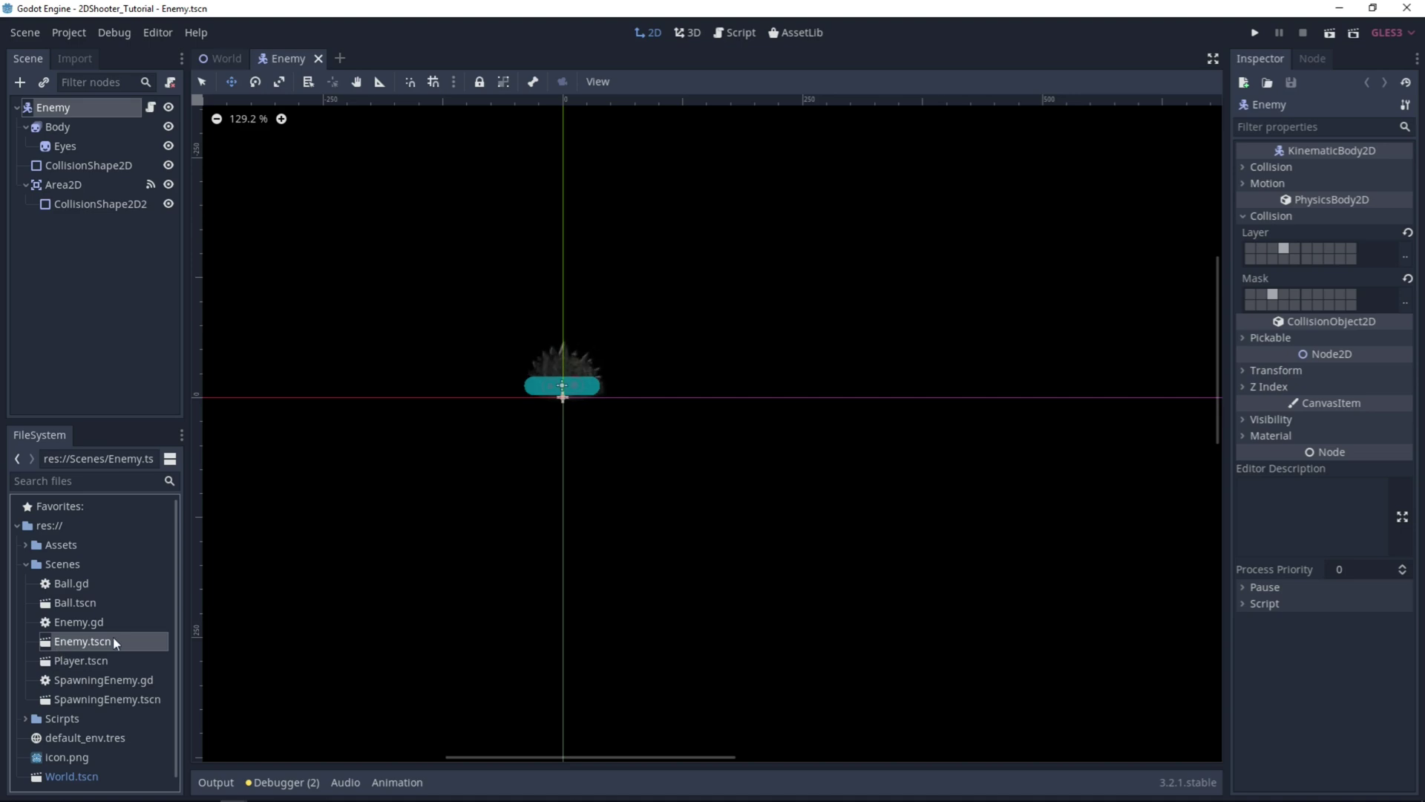
click(53, 127)
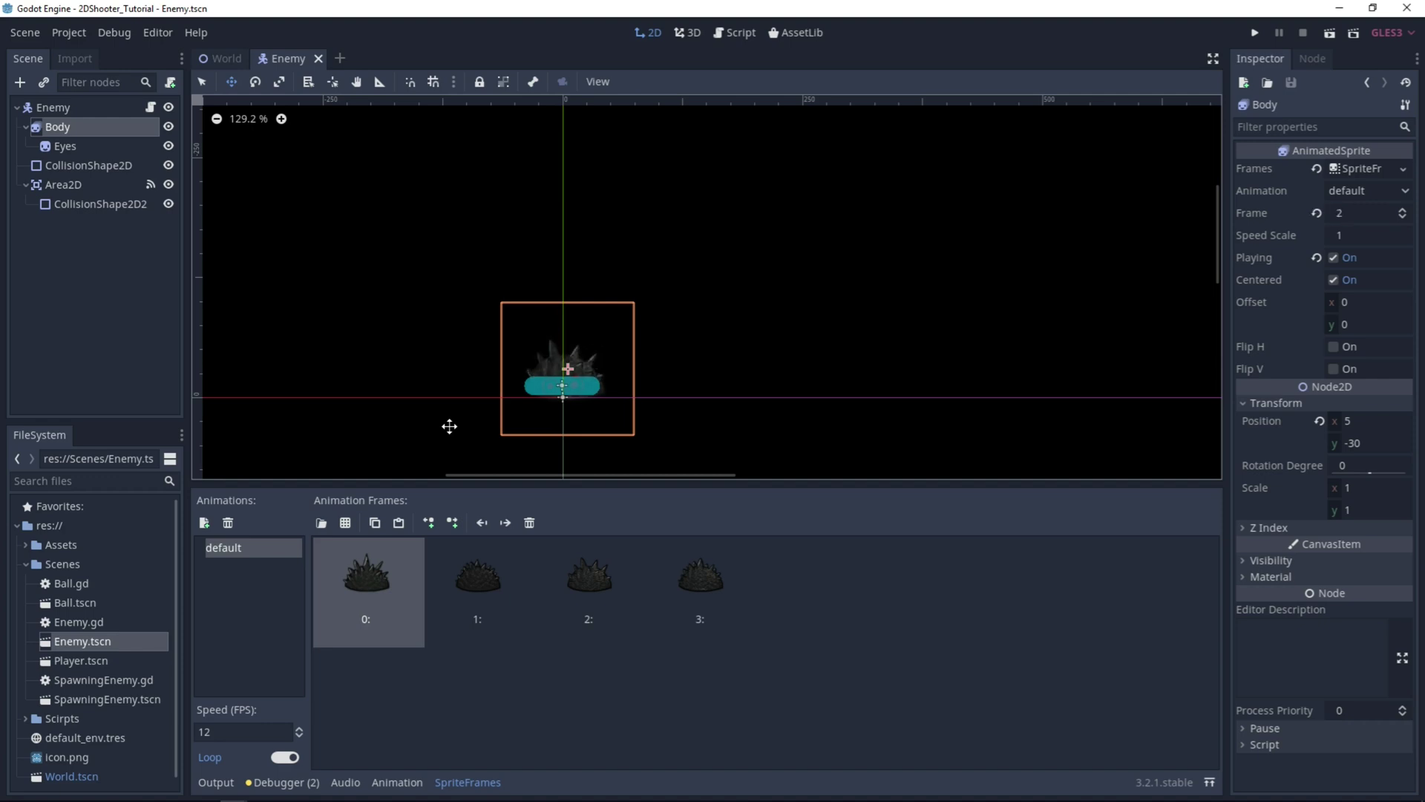
click(341, 60)
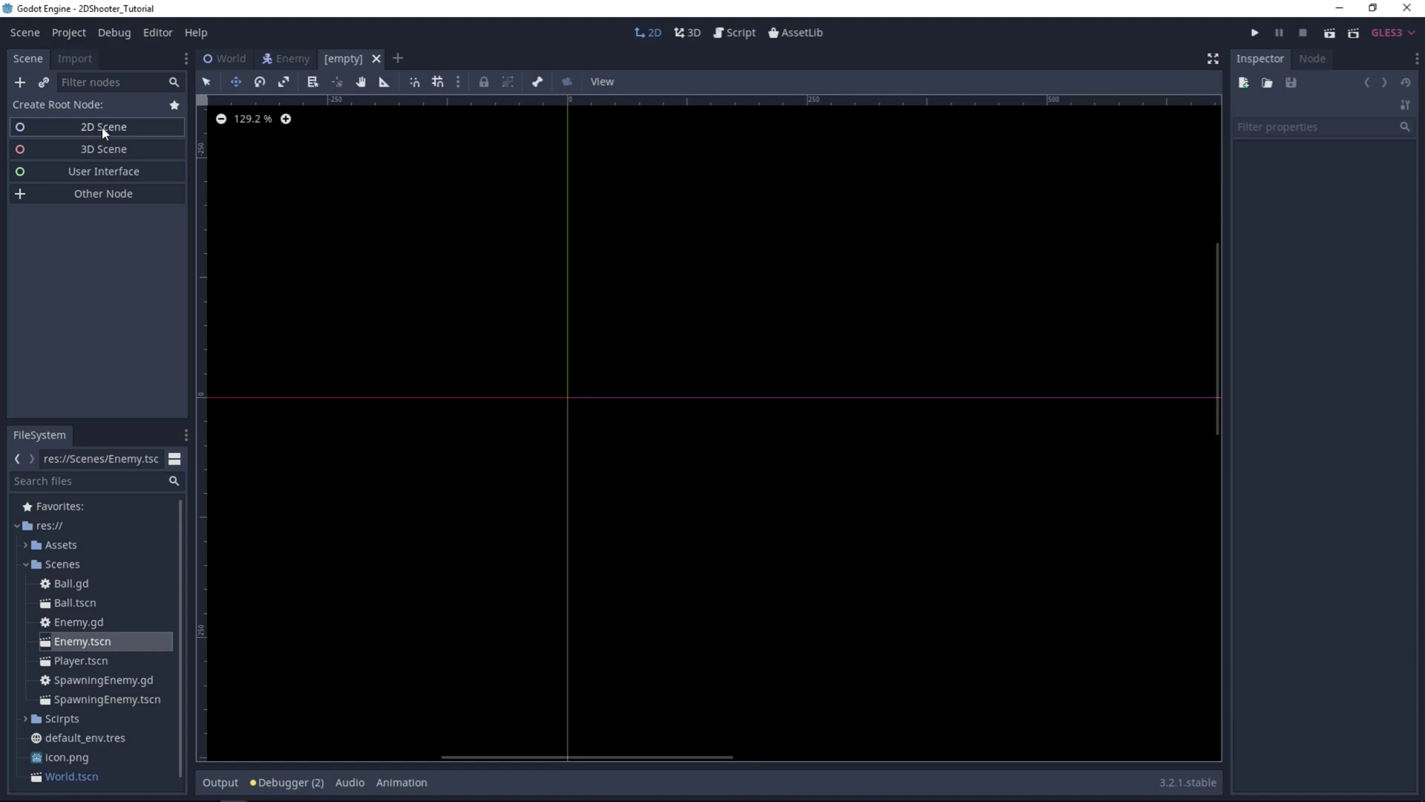
- Create a 2D scene with its Node2D root renamed DeadEnemy and save it as DeadEnemy.tscn
click(76, 128)
double_click(55, 111)
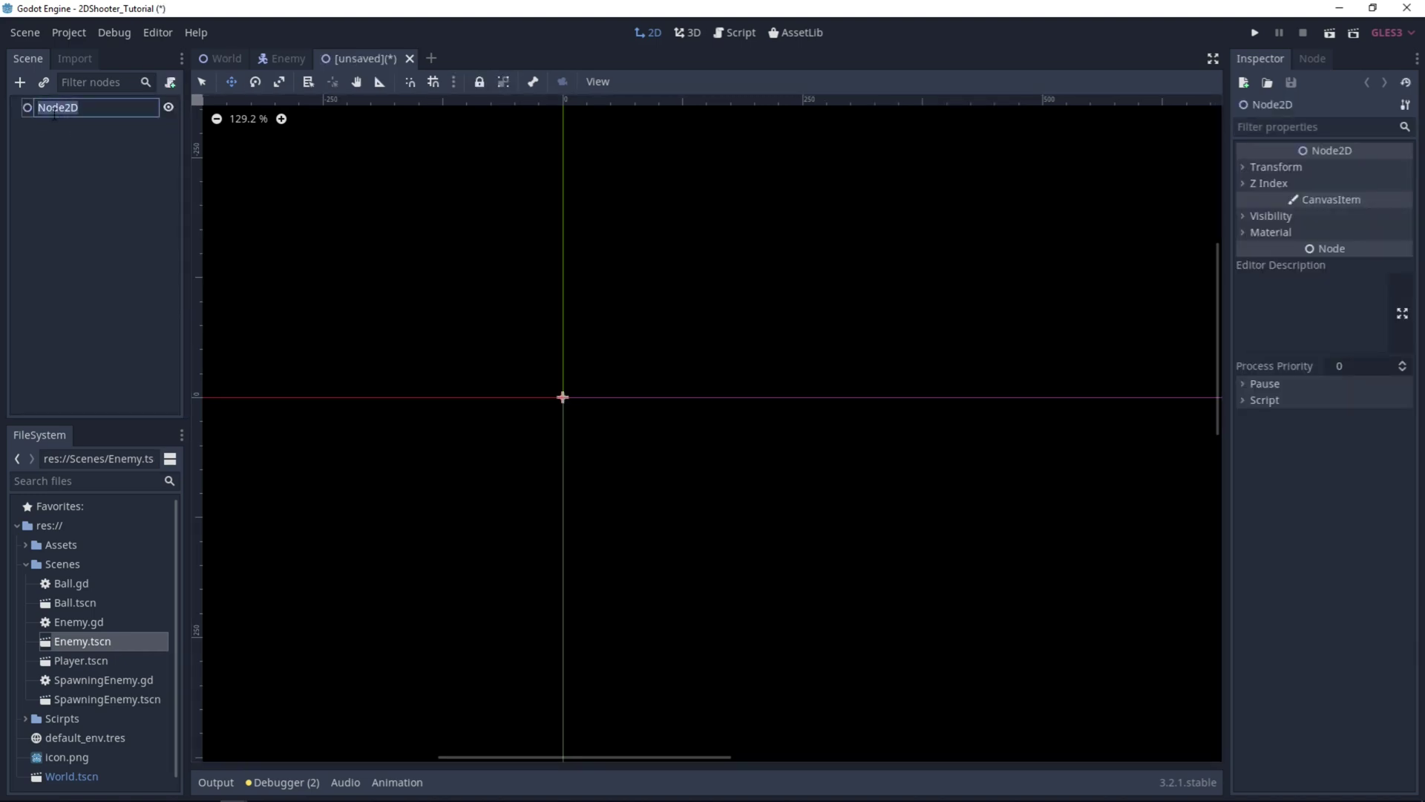
text(D)
key(Return)
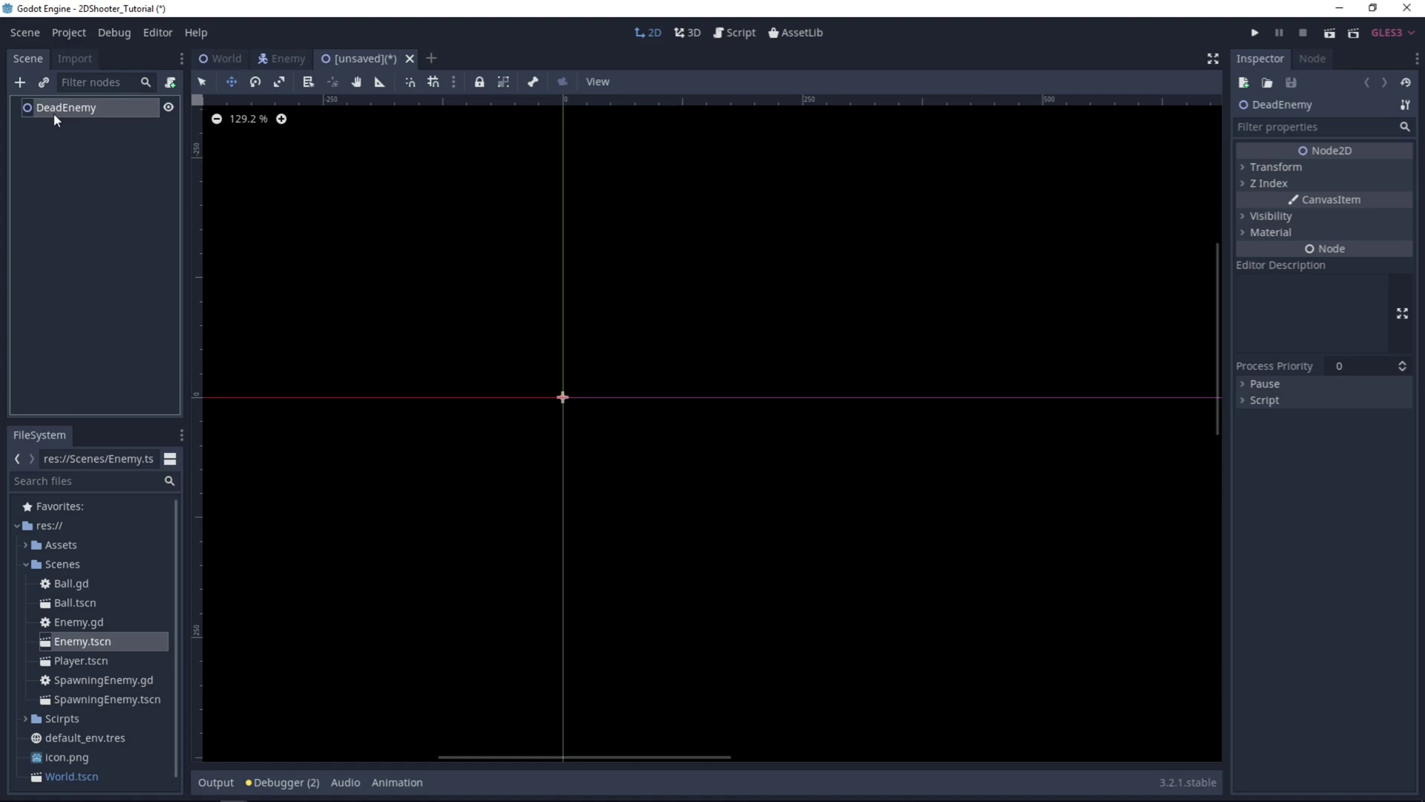
key(ctrl+s)
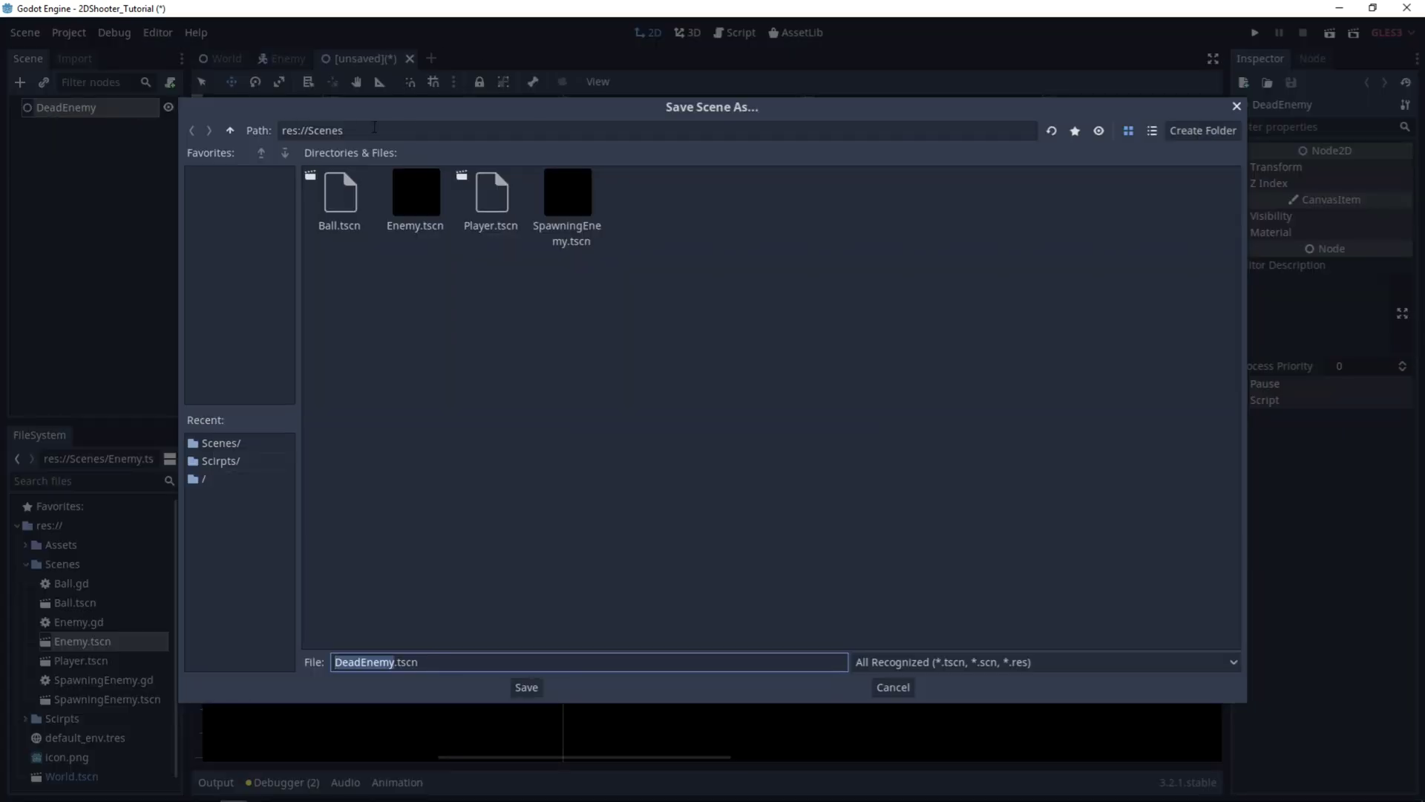
key(Return)
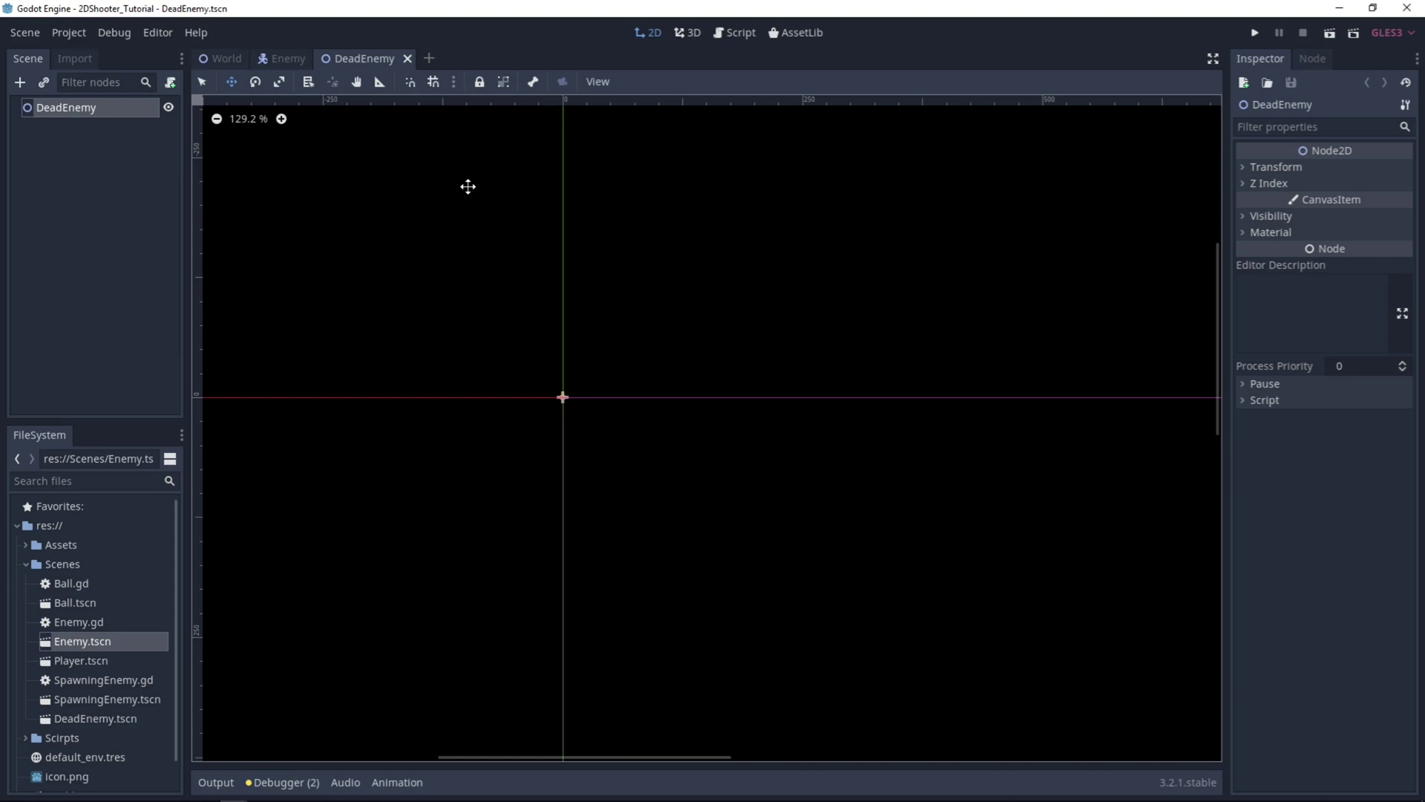
- Merge the Body node with its Eyes child from Enemy.tscn into DeadEnemy, then collapse Body
right_click(83, 114)
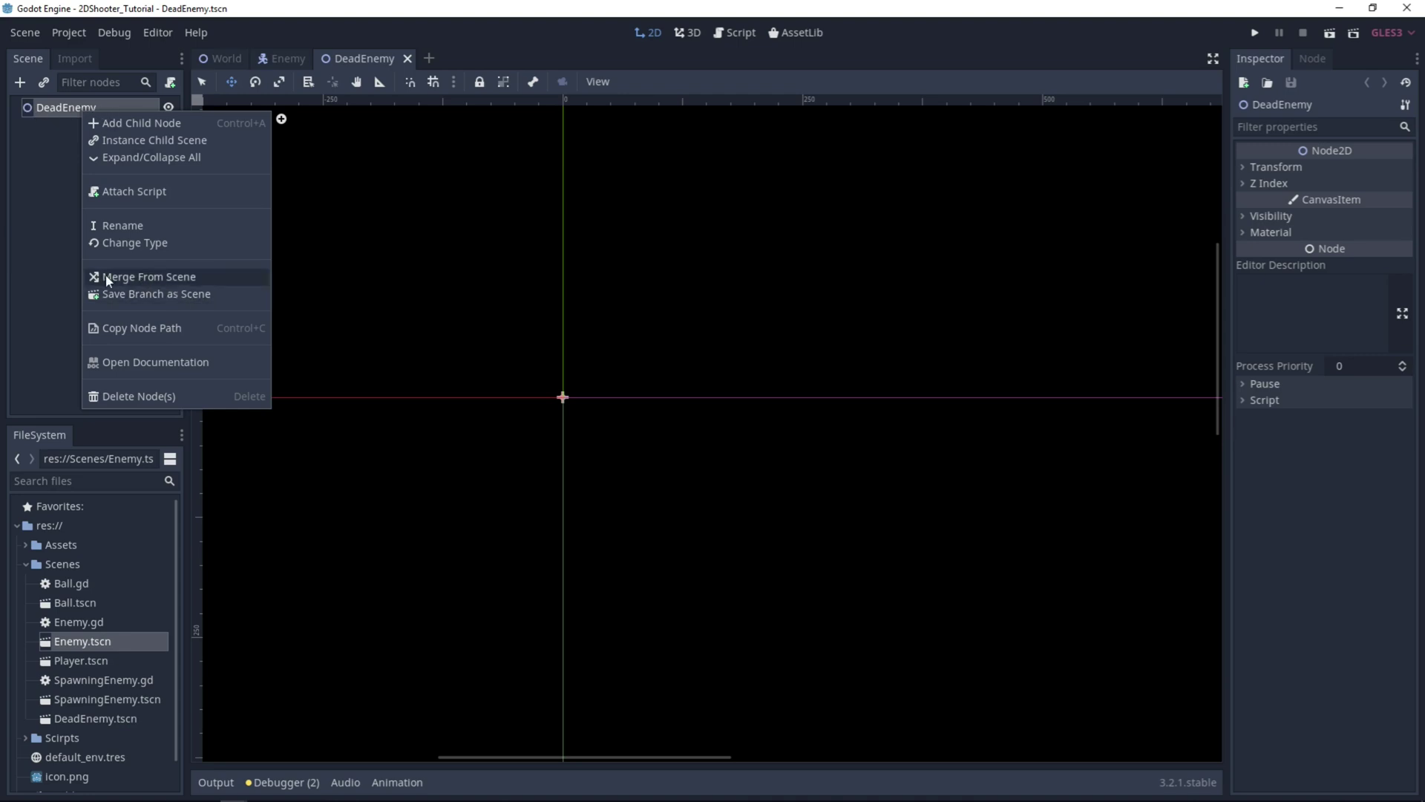
click(128, 277)
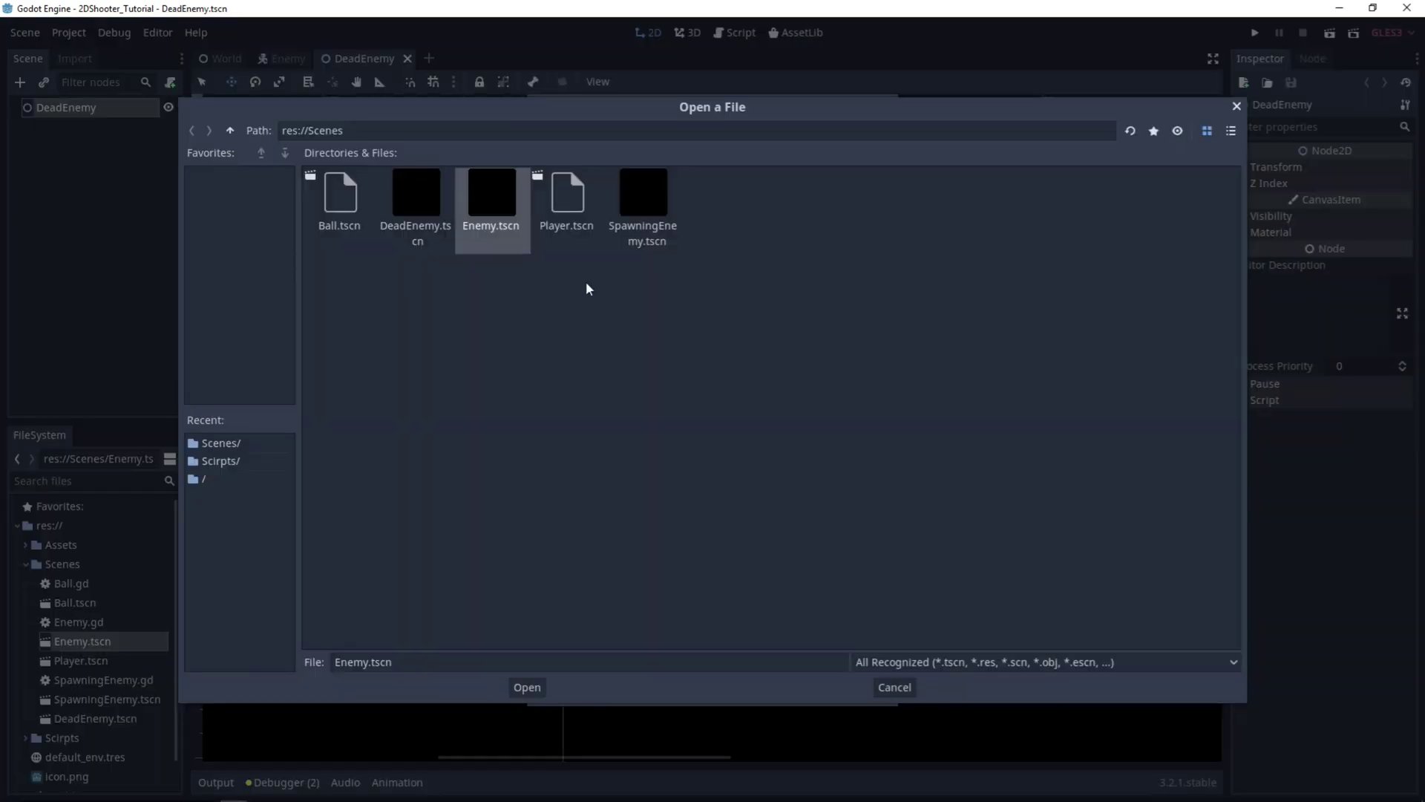
double_click(491, 217)
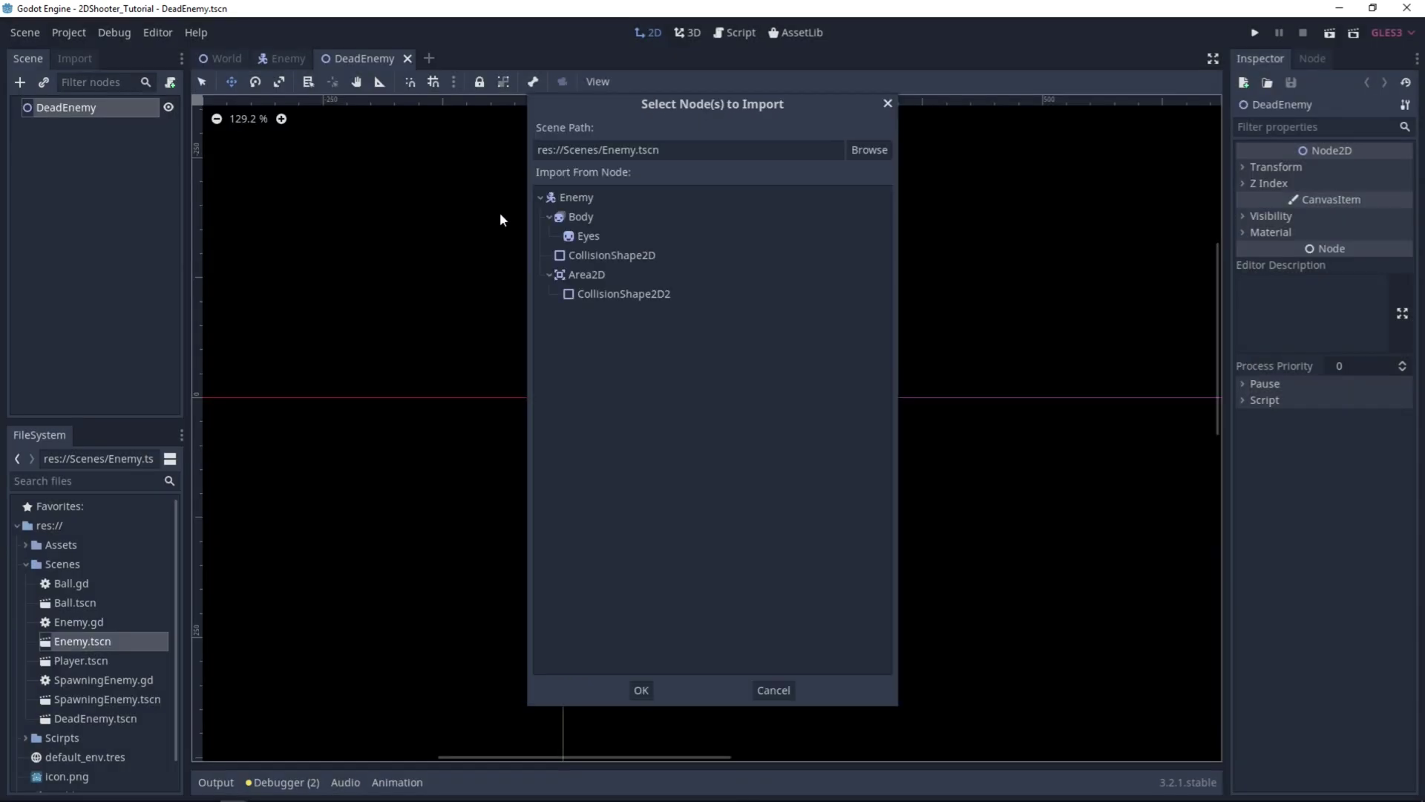
click(575, 217)
click(641, 690)
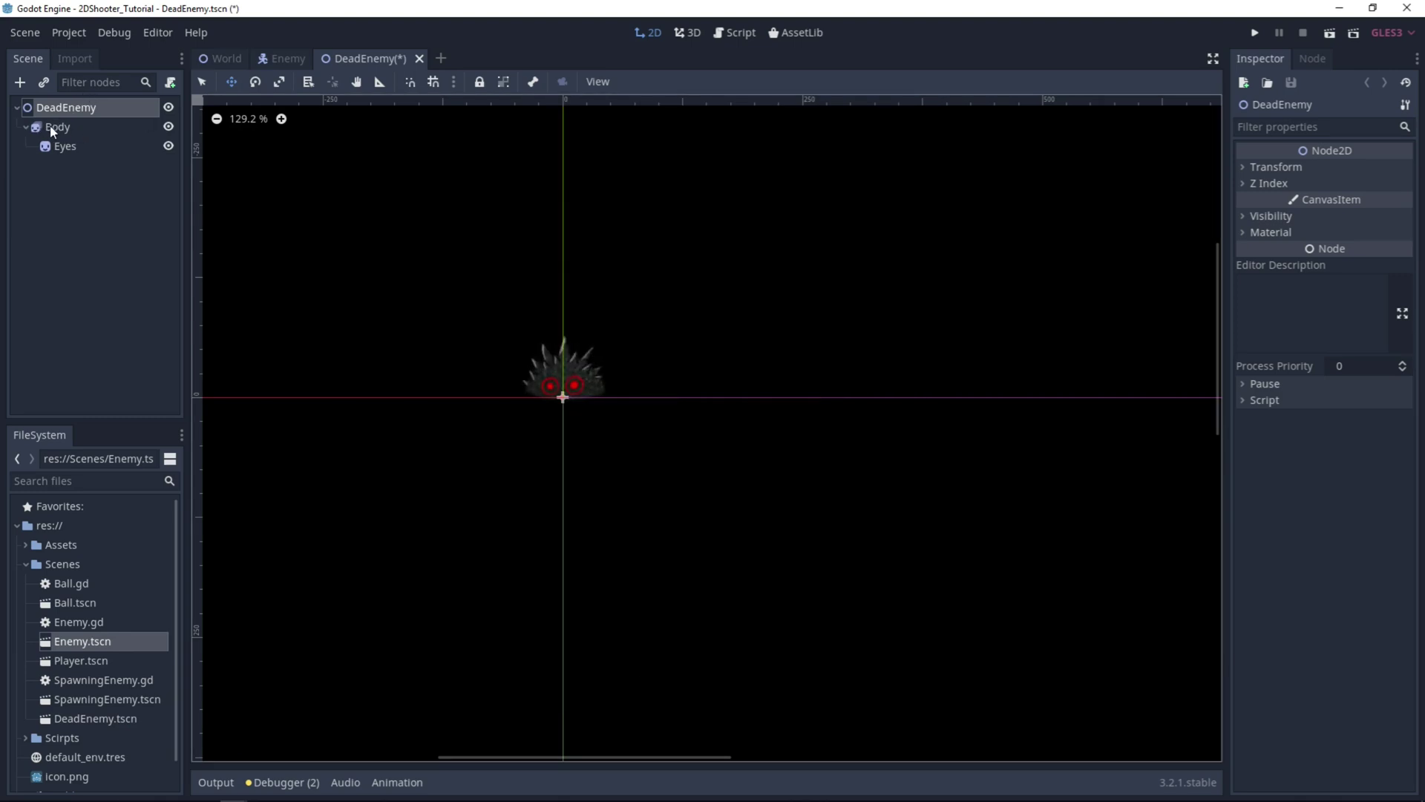
click(59, 147)
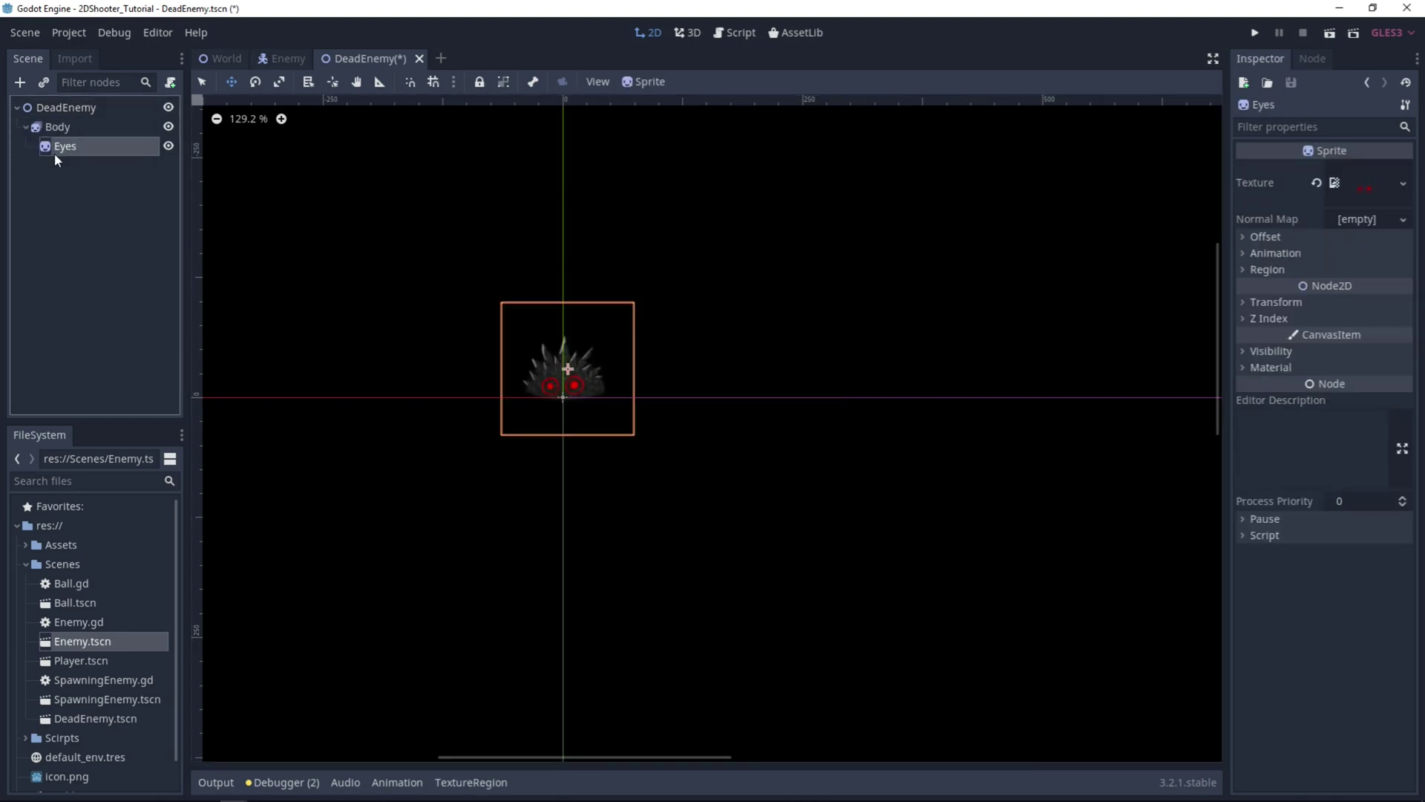
click(31, 130)
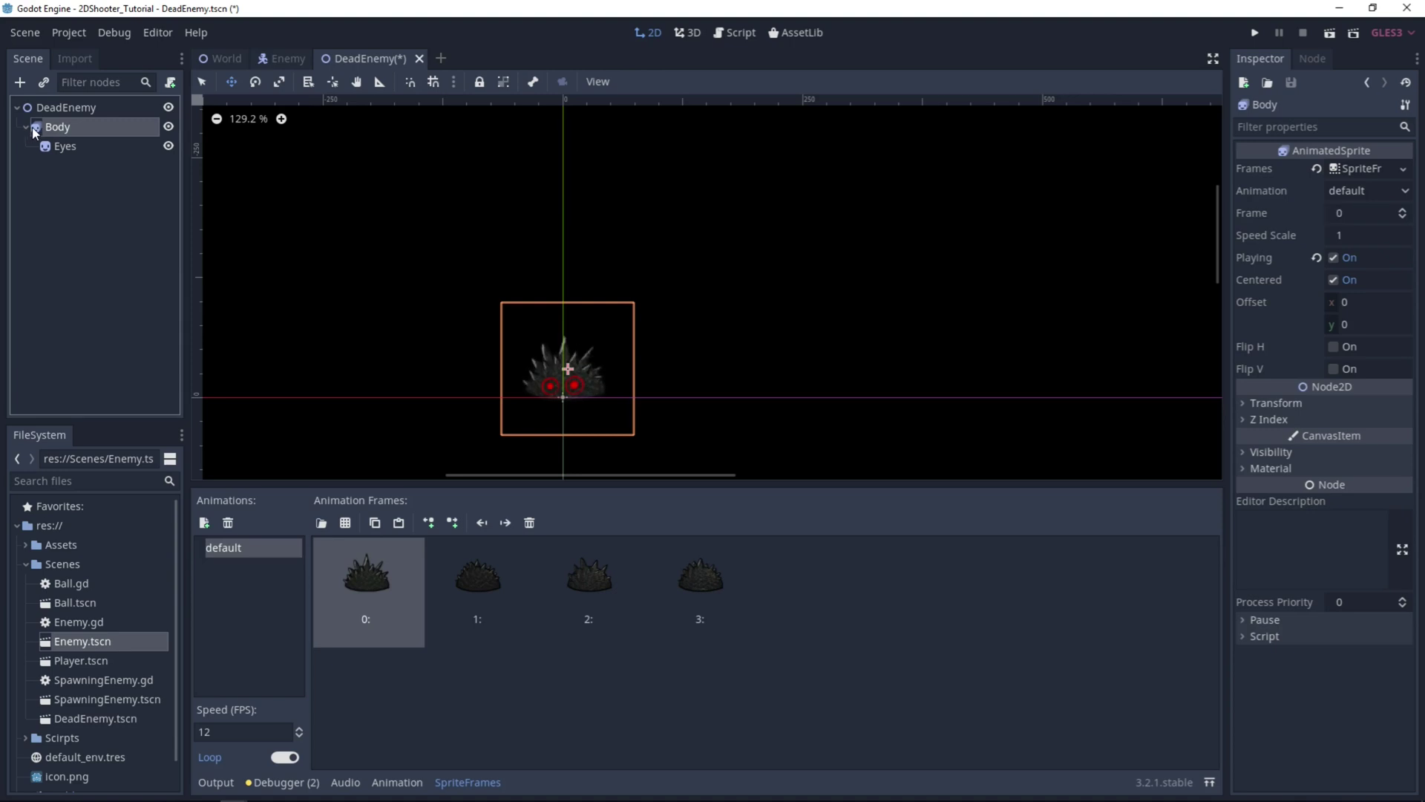
key(f)
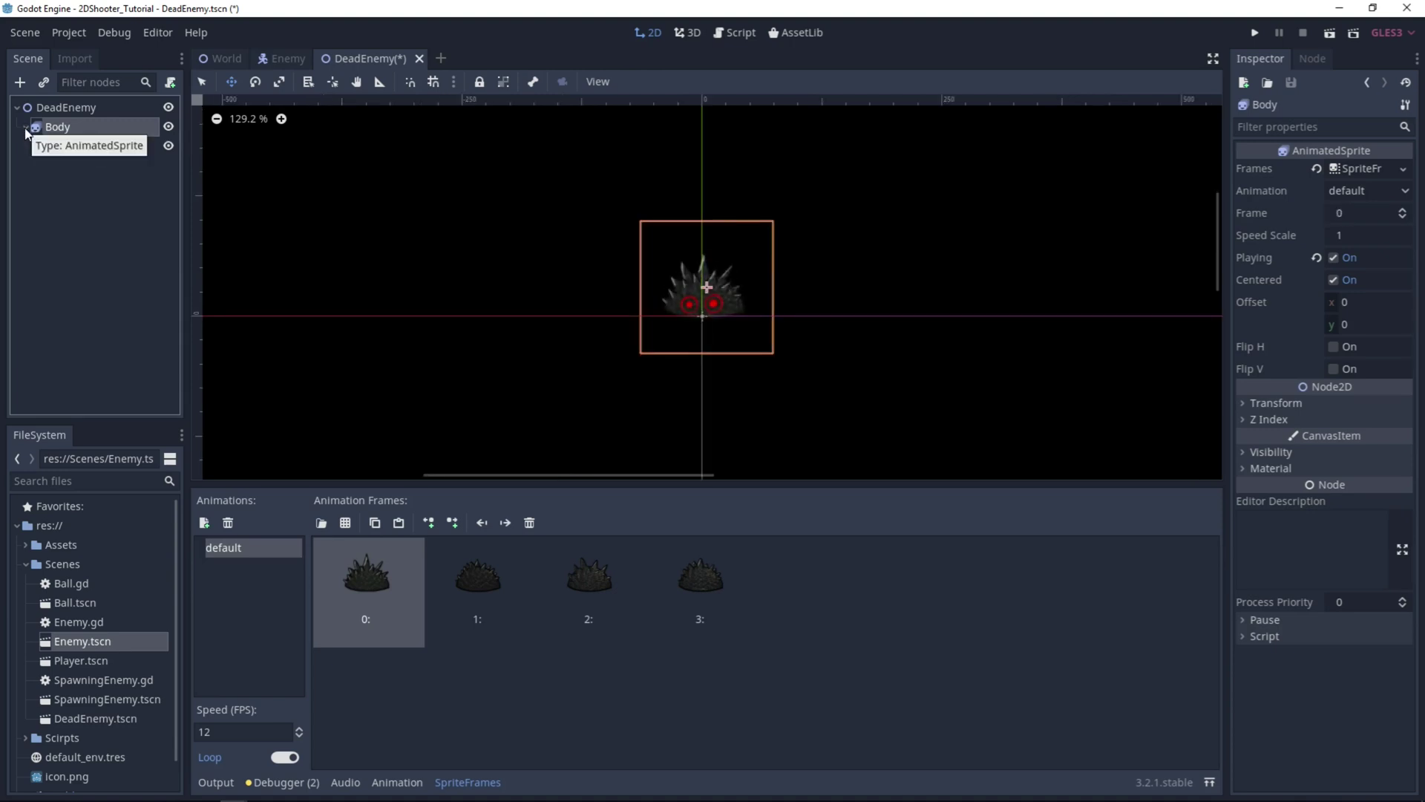
click(24, 127)
- Add Label, Tween and AnimationPlayer child nodes under DeadEnemy
right_click(51, 110)
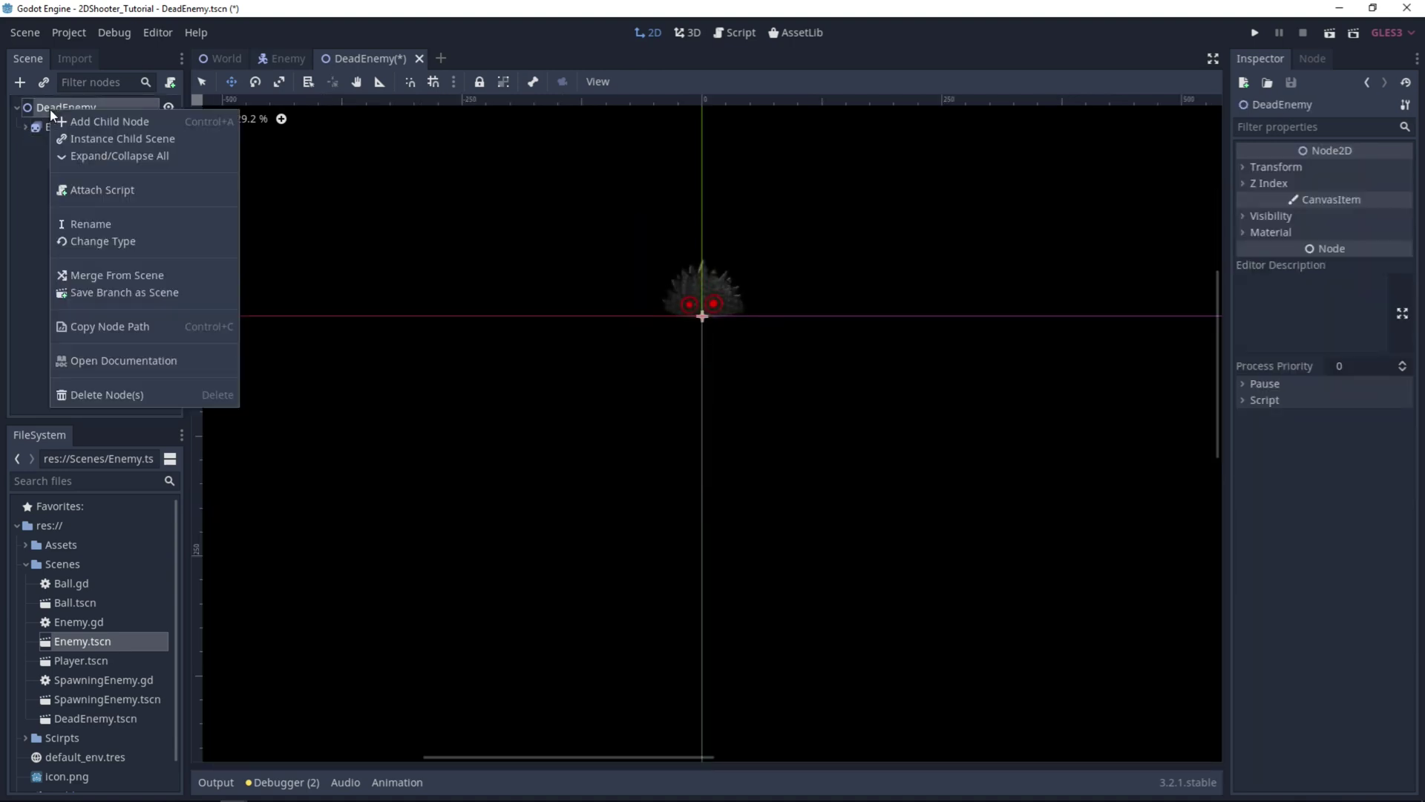
click(104, 121)
text(Label)
key(Return)
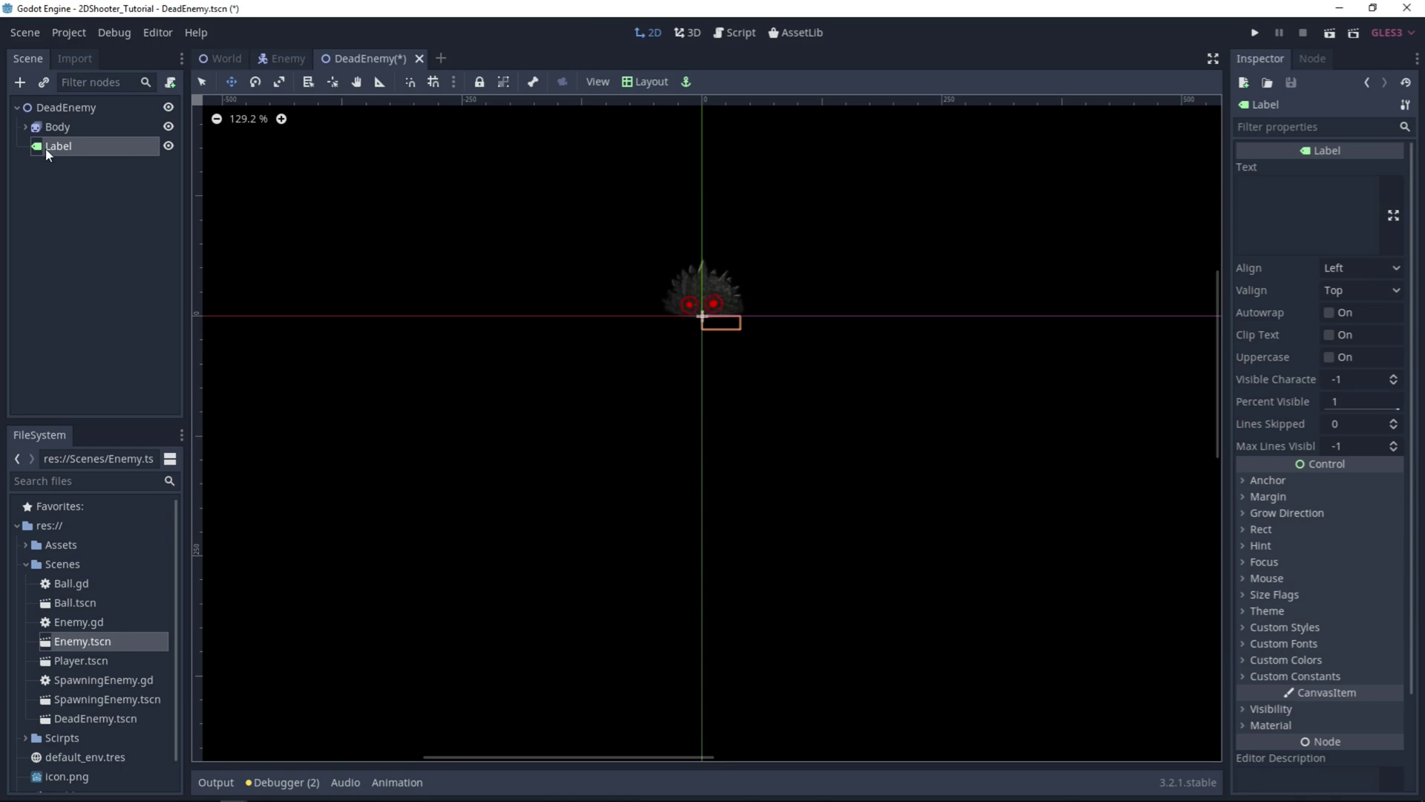
click(49, 107)
right_click(52, 107)
click(106, 118)
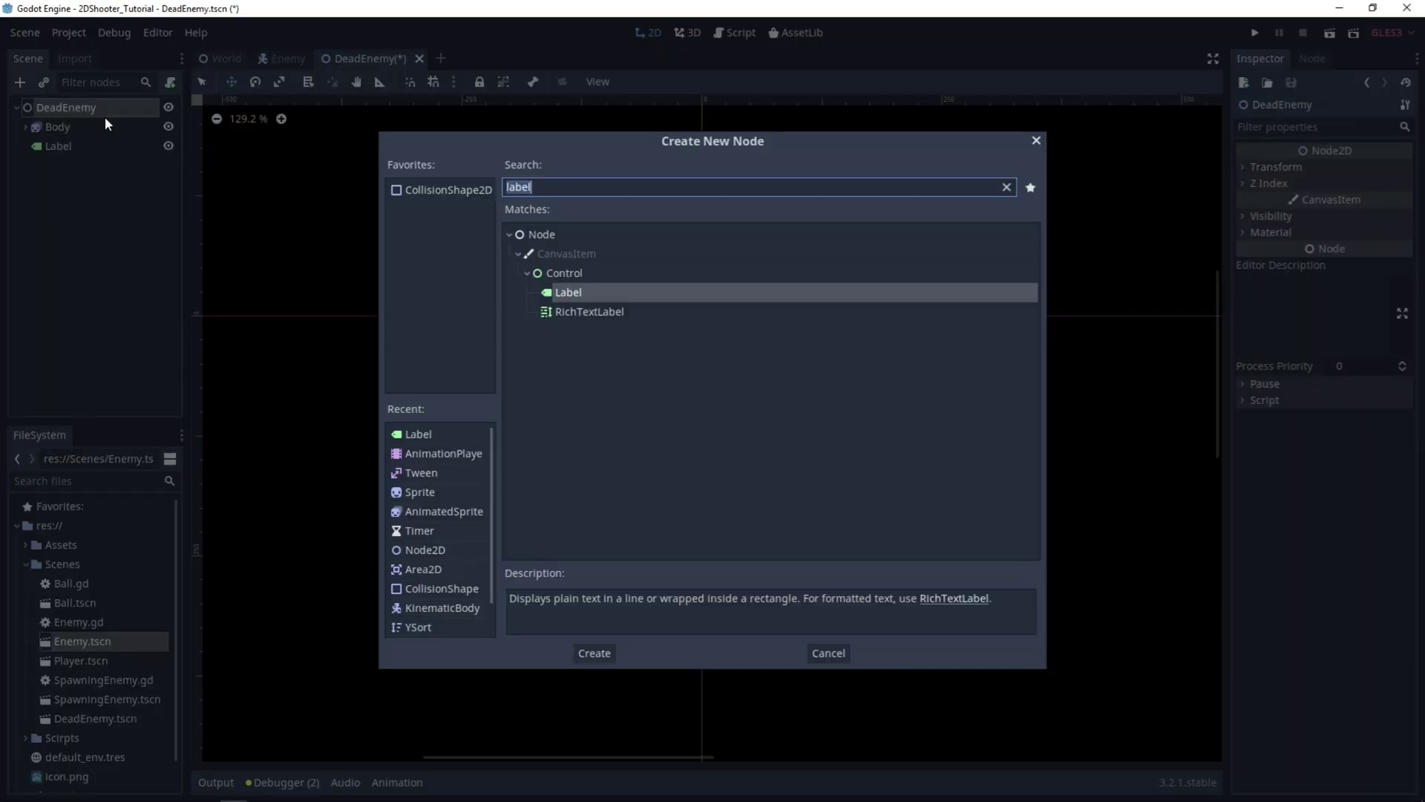
text(Tween)
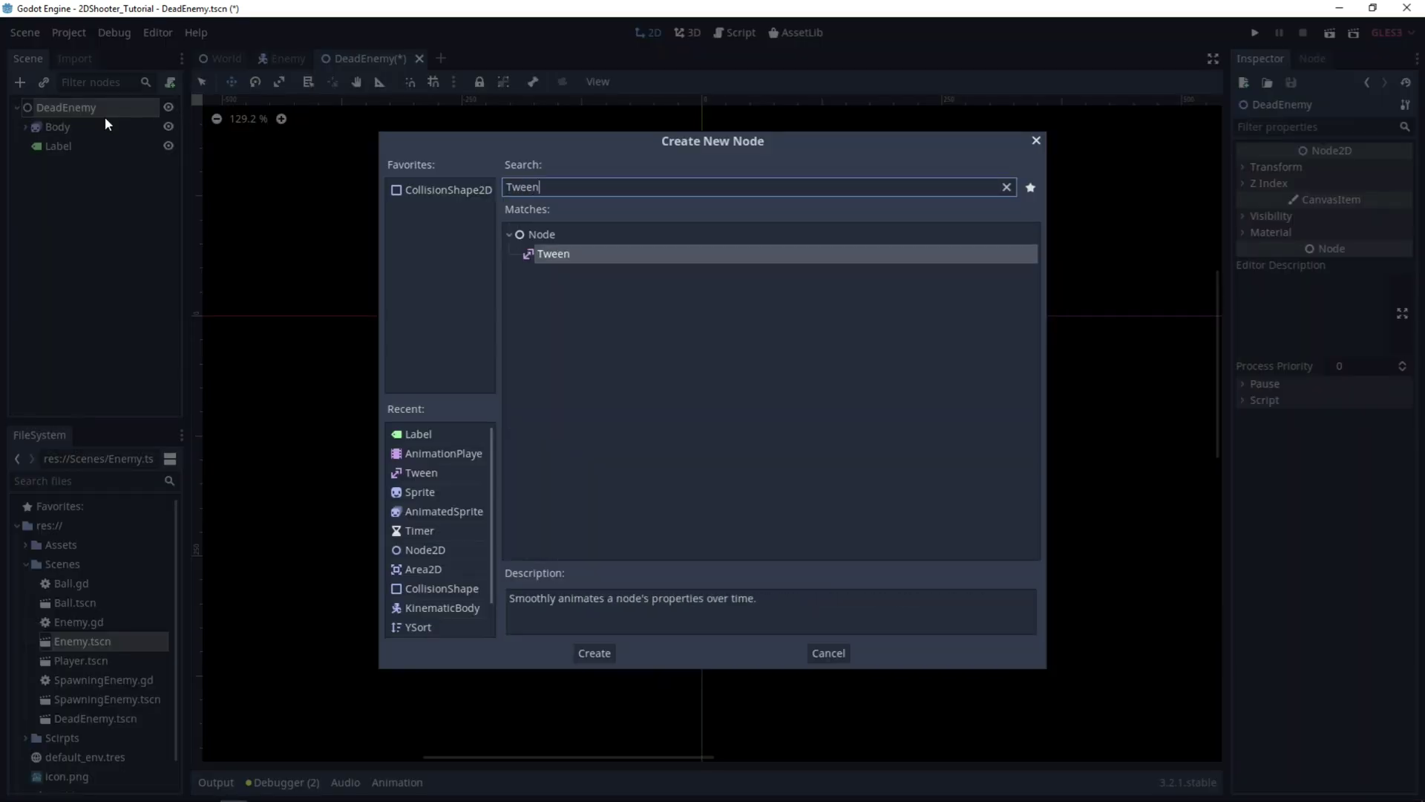
key(Return)
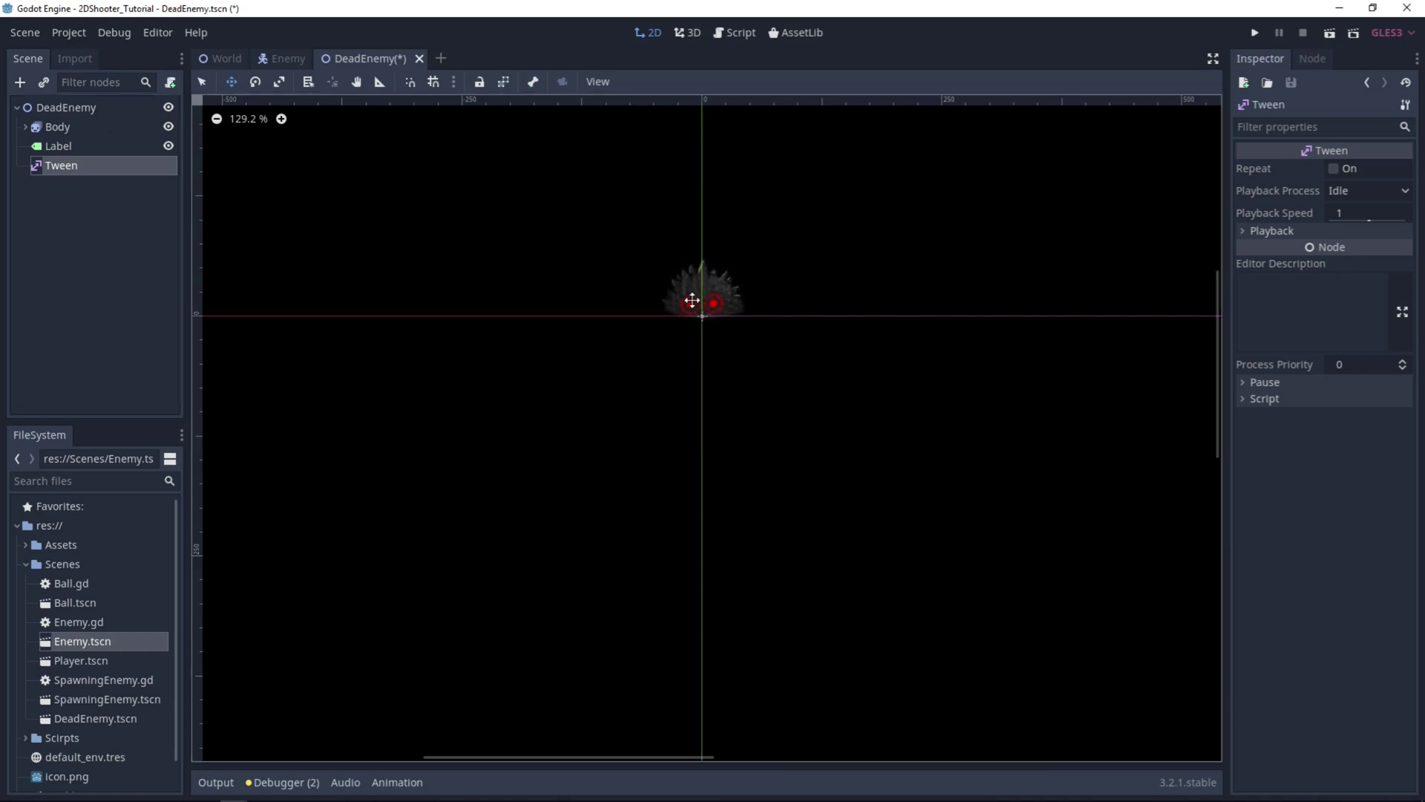
right_click(54, 107)
click(103, 120)
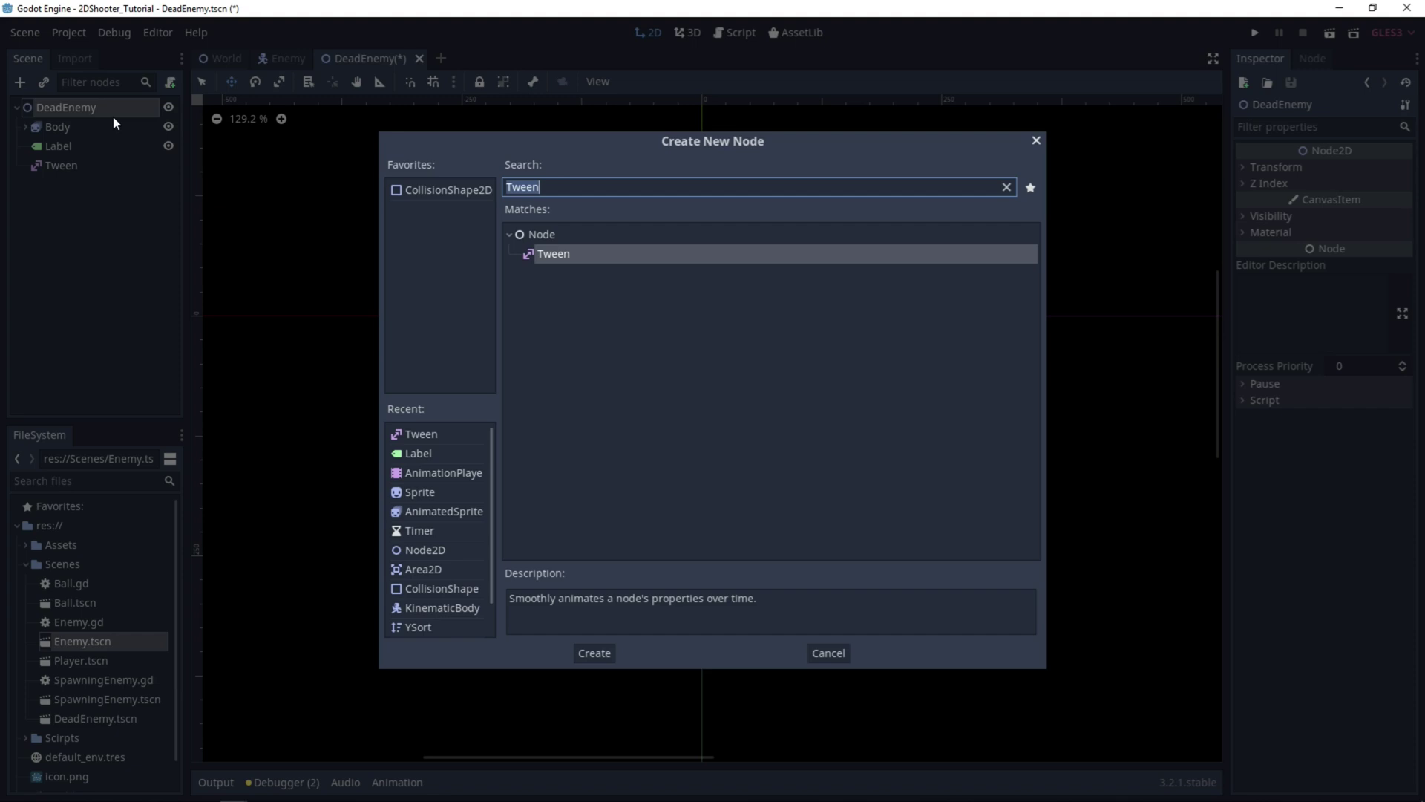
text(Animatio)
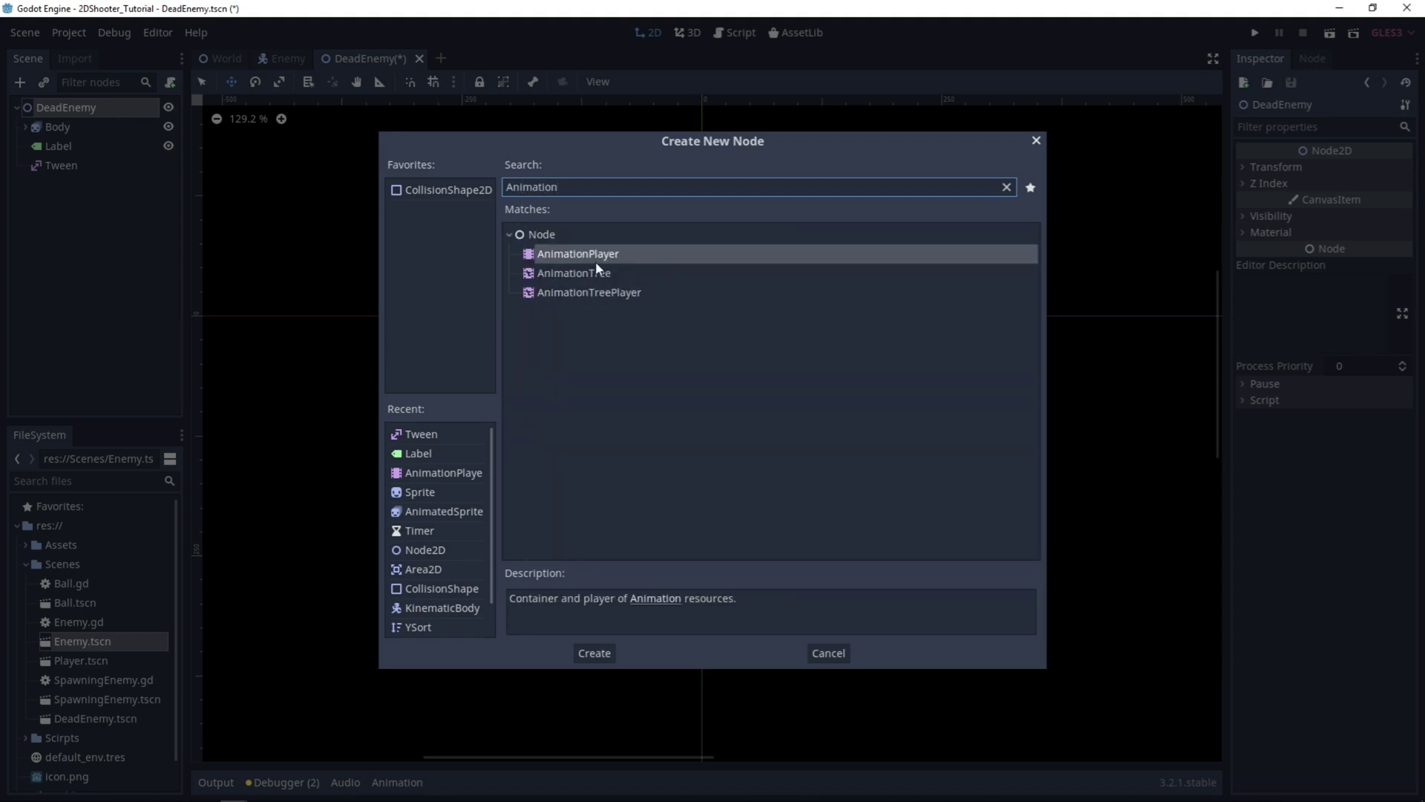
text(n)
key(Return)
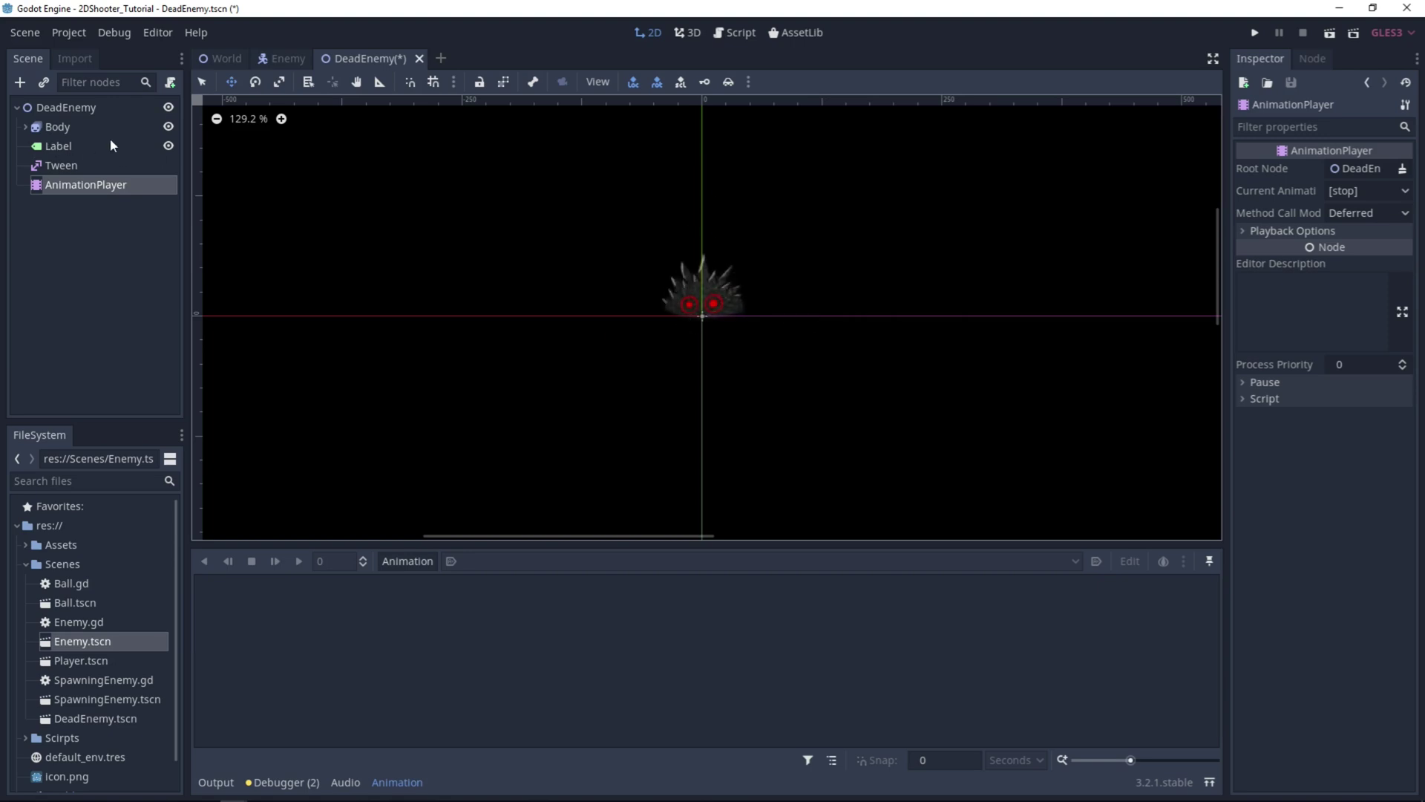
- Give the Label a new custom DynamicFont and expand its Font section
click(60, 146)
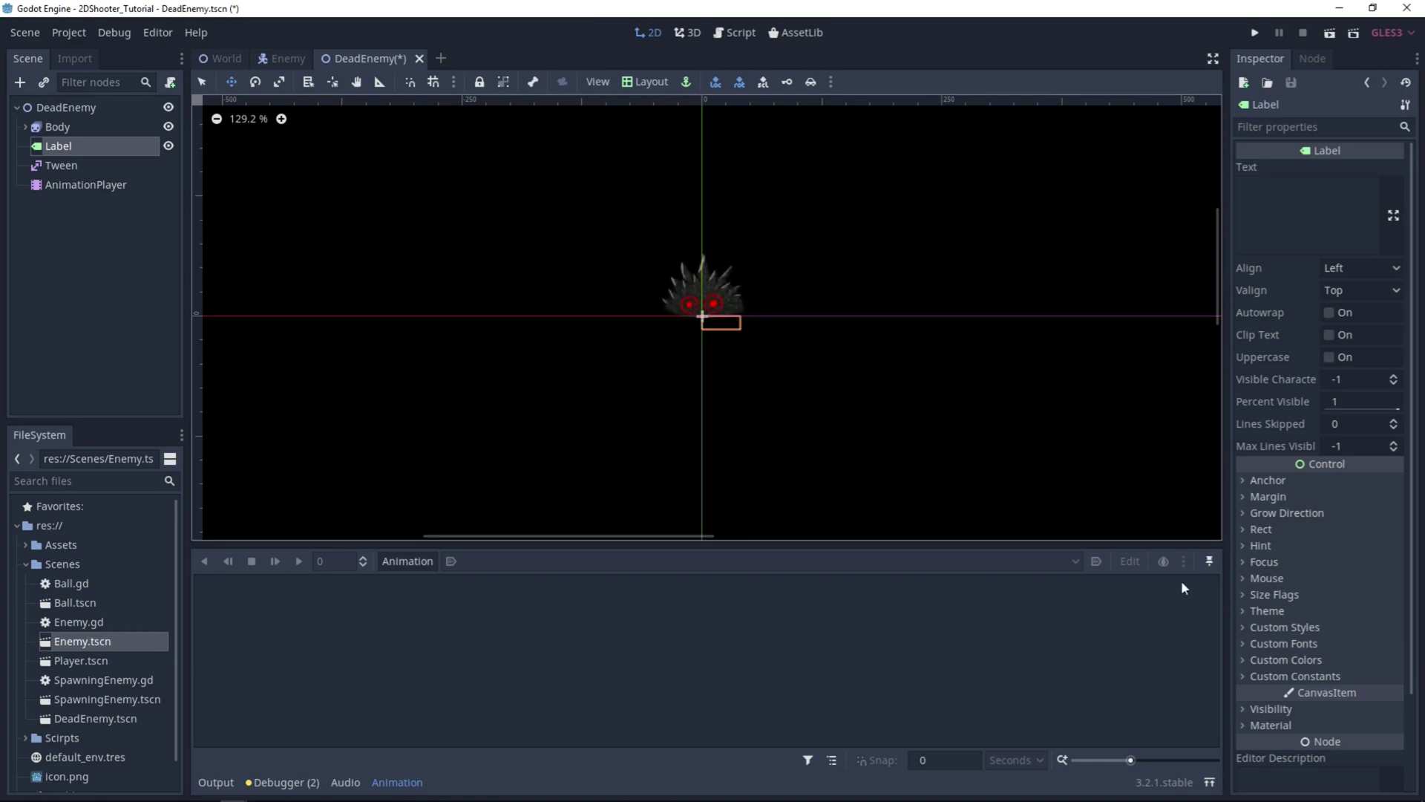
scroll(1346, 648, down, 2)
click(1295, 564)
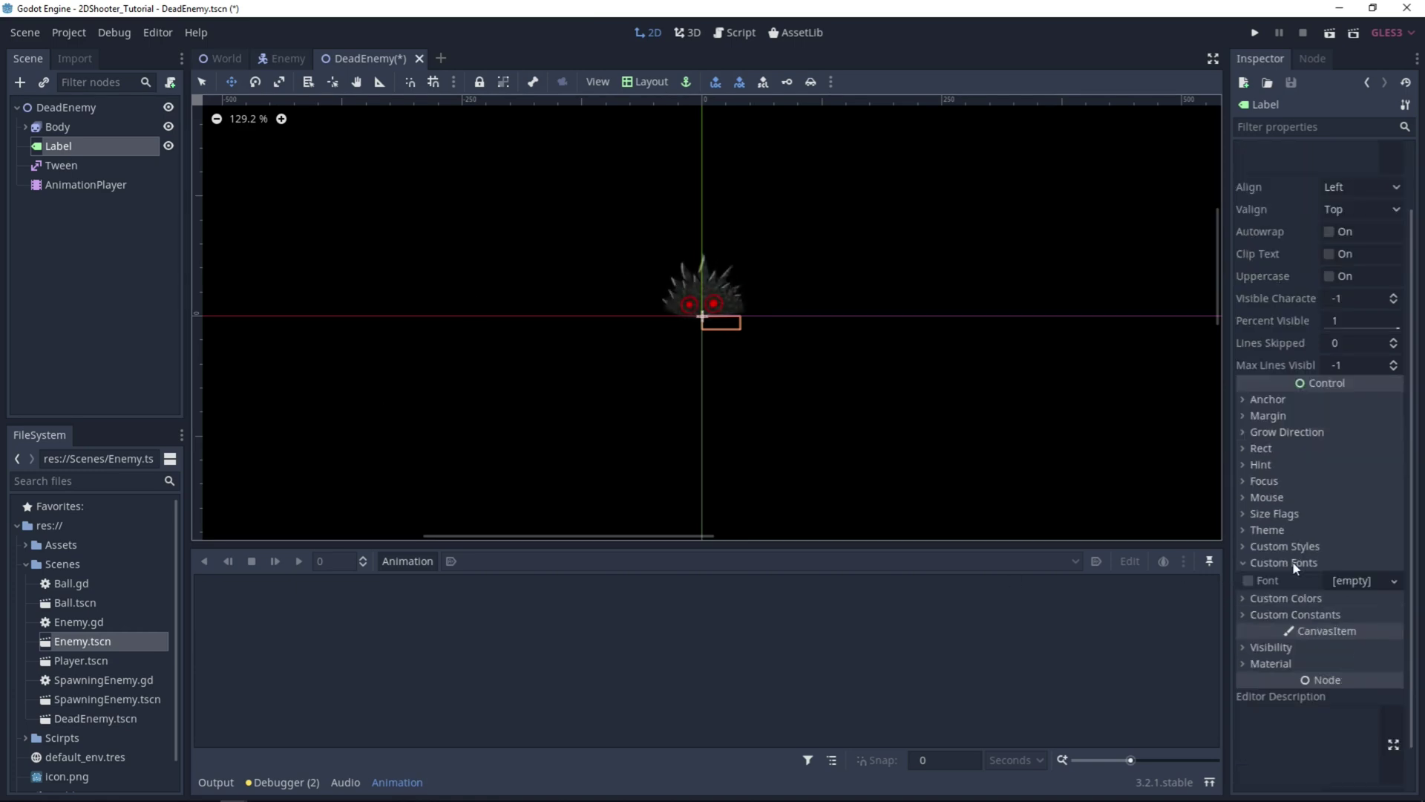
click(1369, 580)
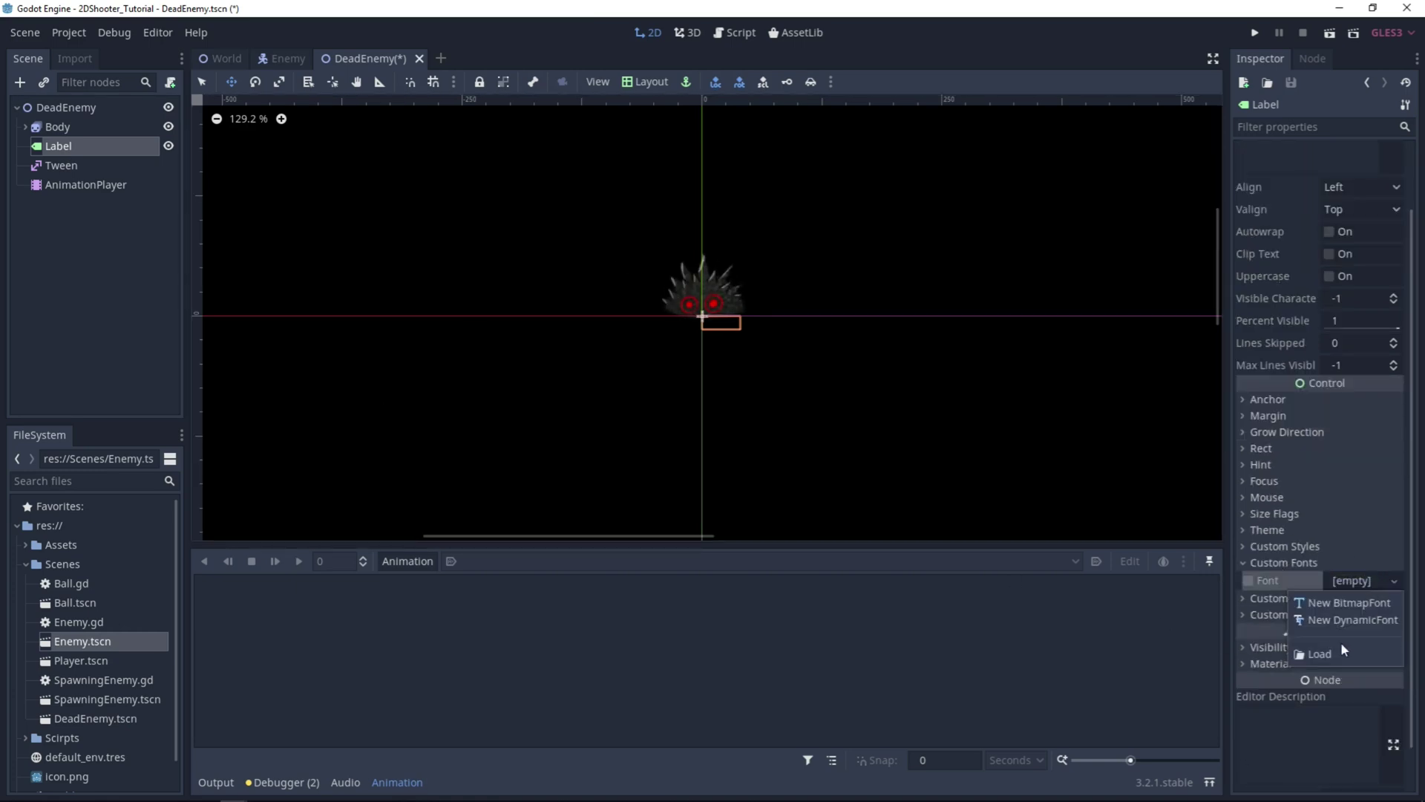
click(1351, 621)
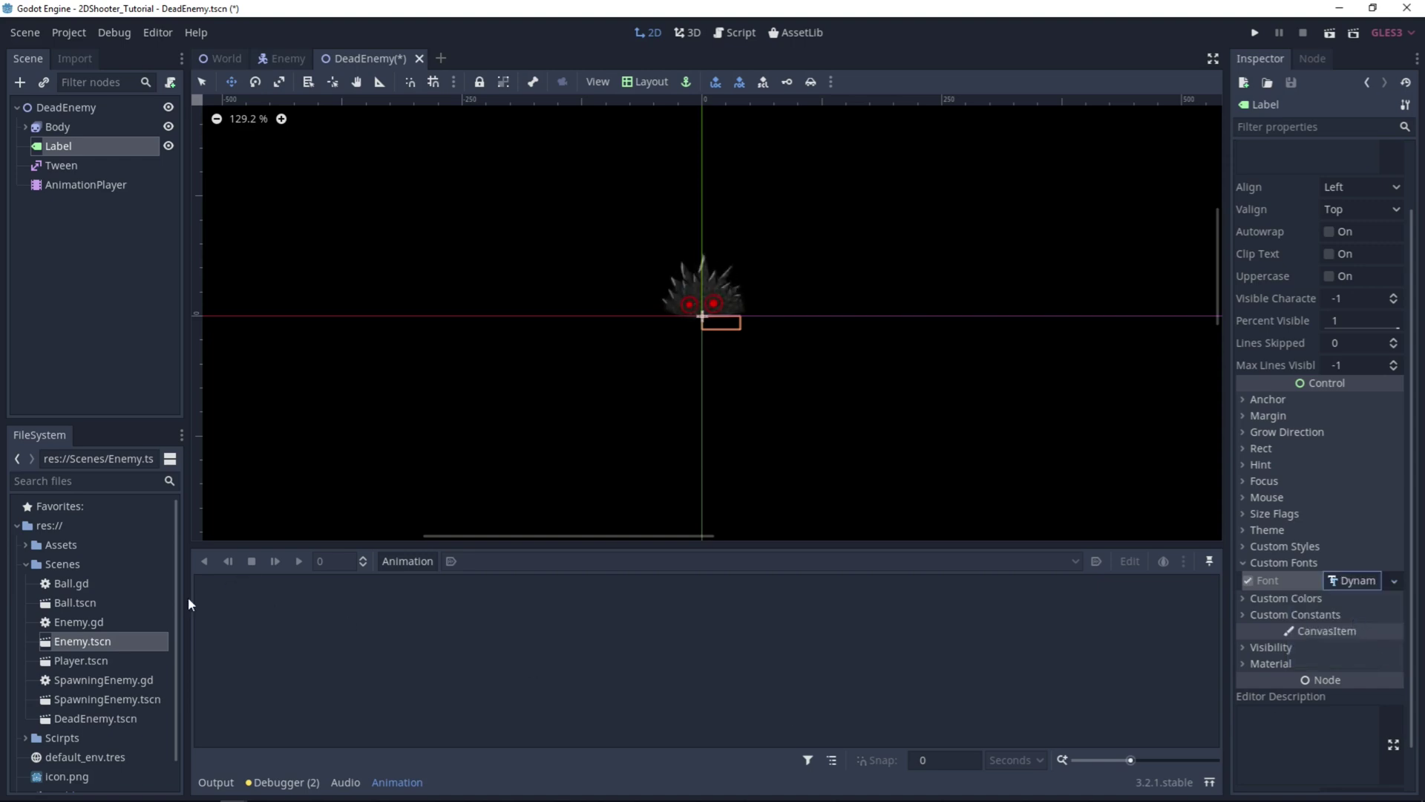
click(1347, 581)
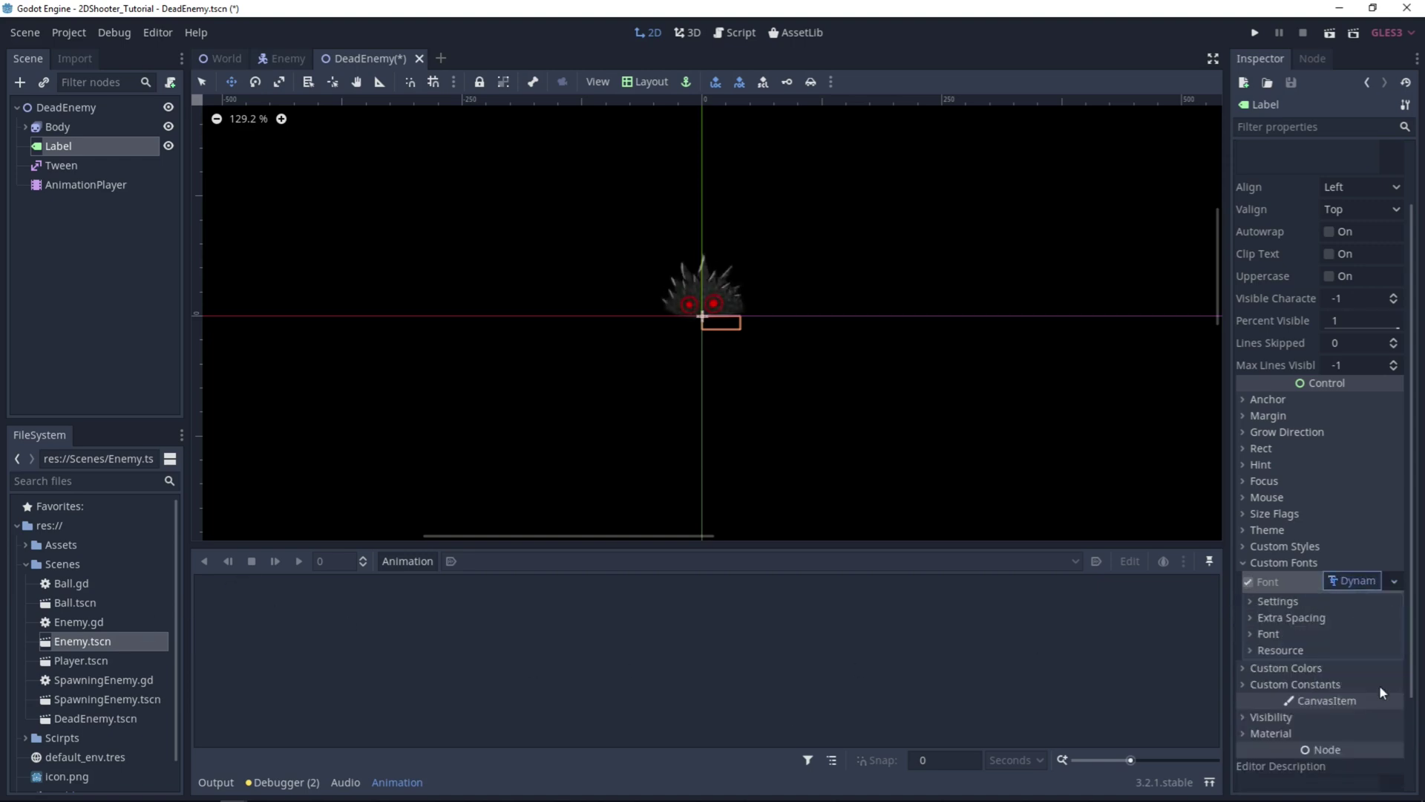
click(1250, 632)
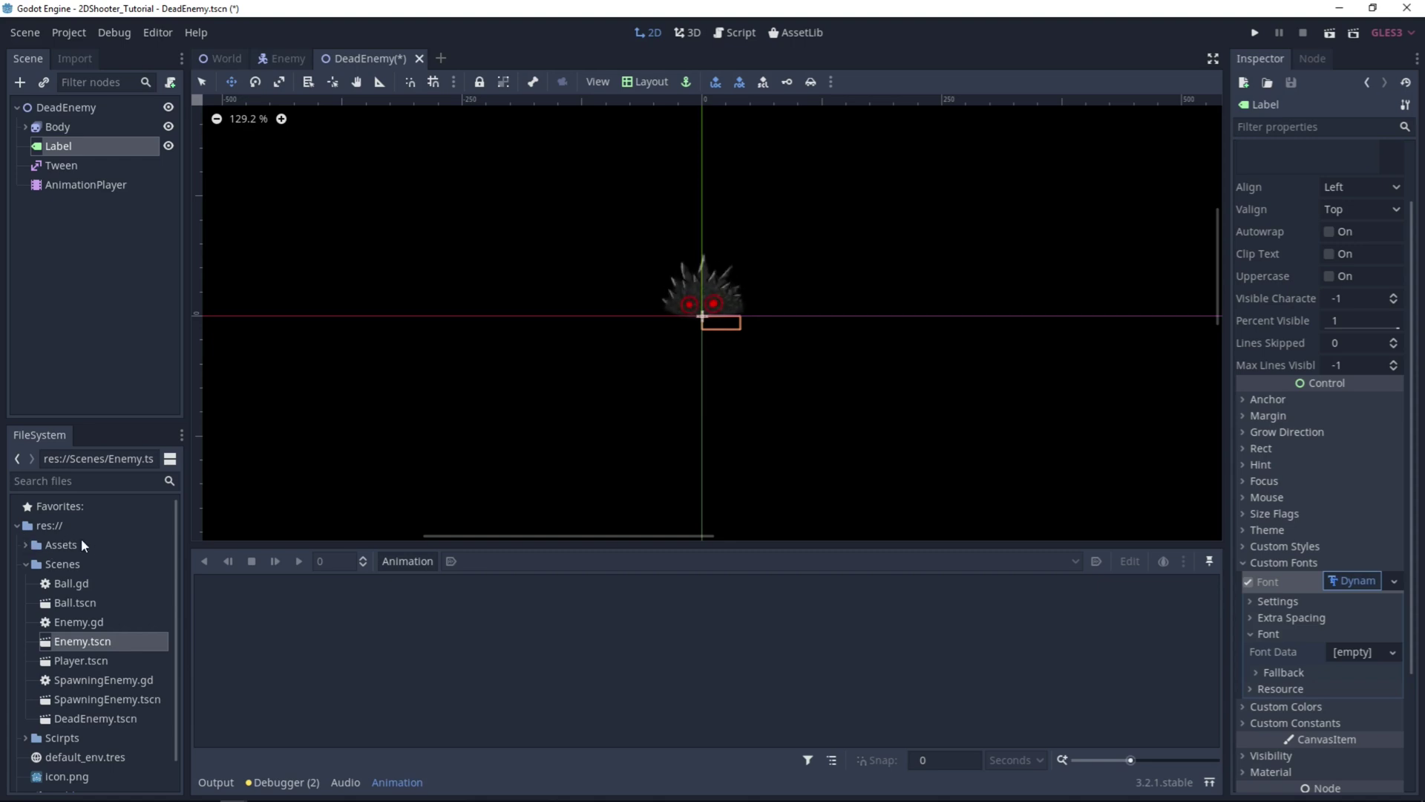
- Assign Crushed.ttf from Assets/Font as the DynamicFont's font data
click(25, 544)
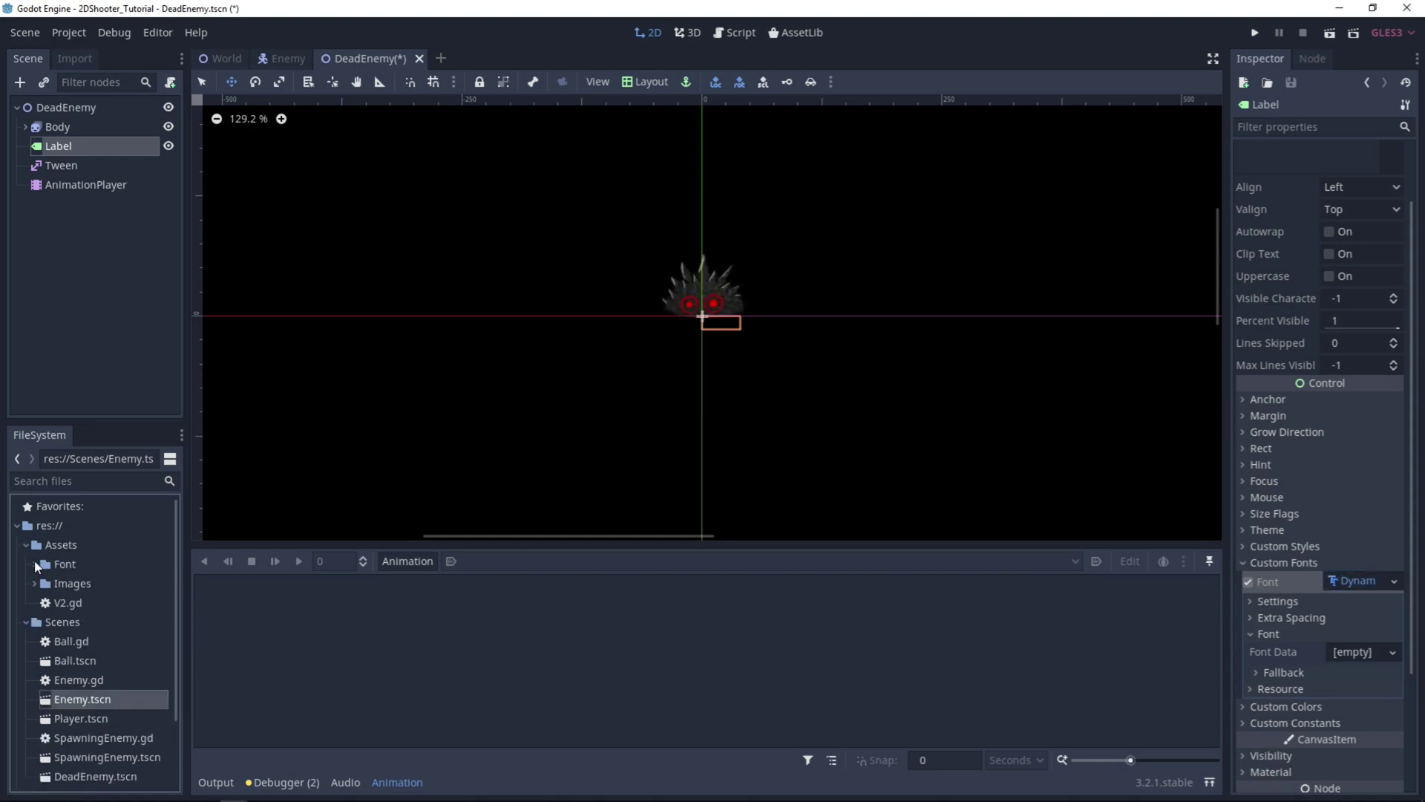
click(35, 564)
click(67, 584)
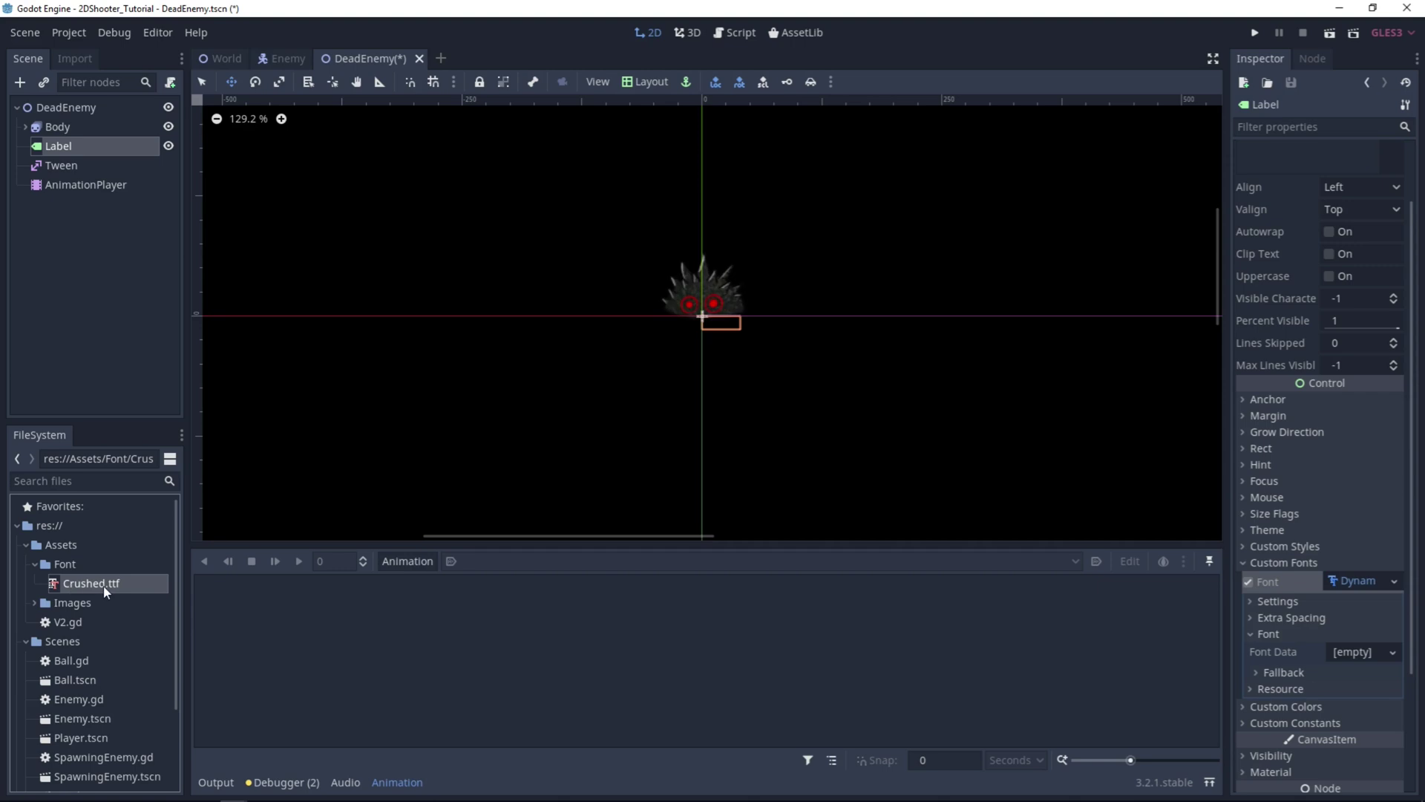
drag(77, 587, 1336, 654)
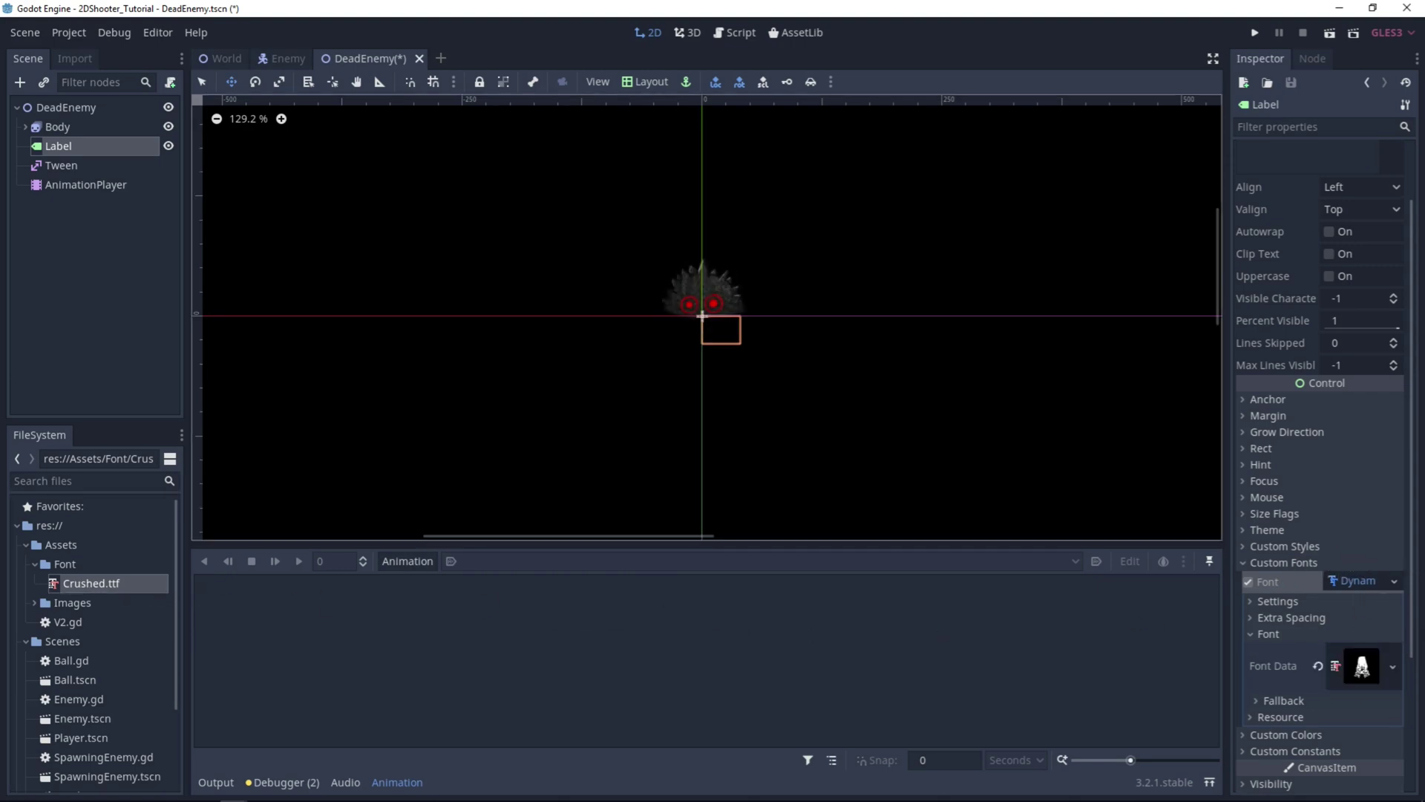
- Set the Label's text to 123 and its font size to 25
scroll(1309, 220, up, 2)
click(1294, 191)
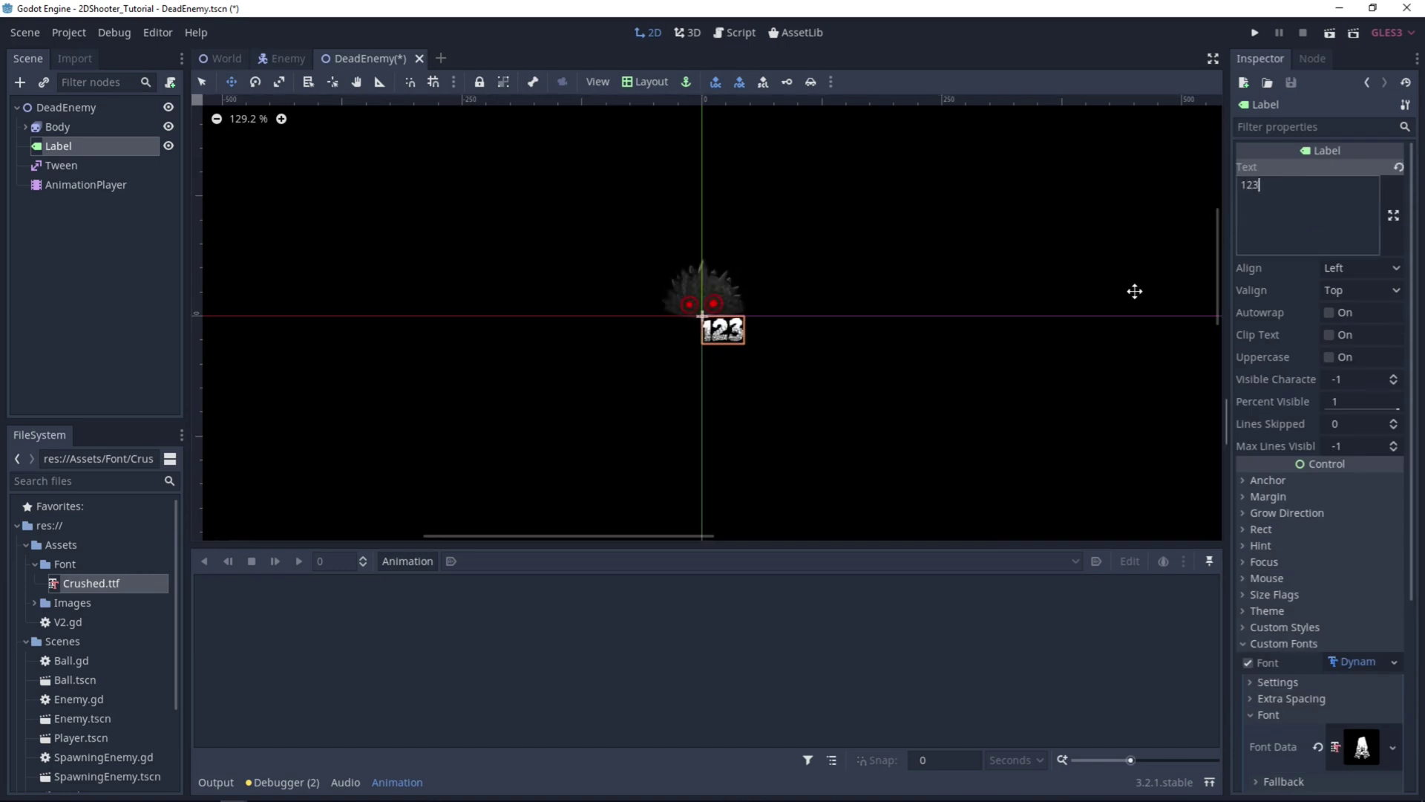
scroll(1379, 630, down, 3)
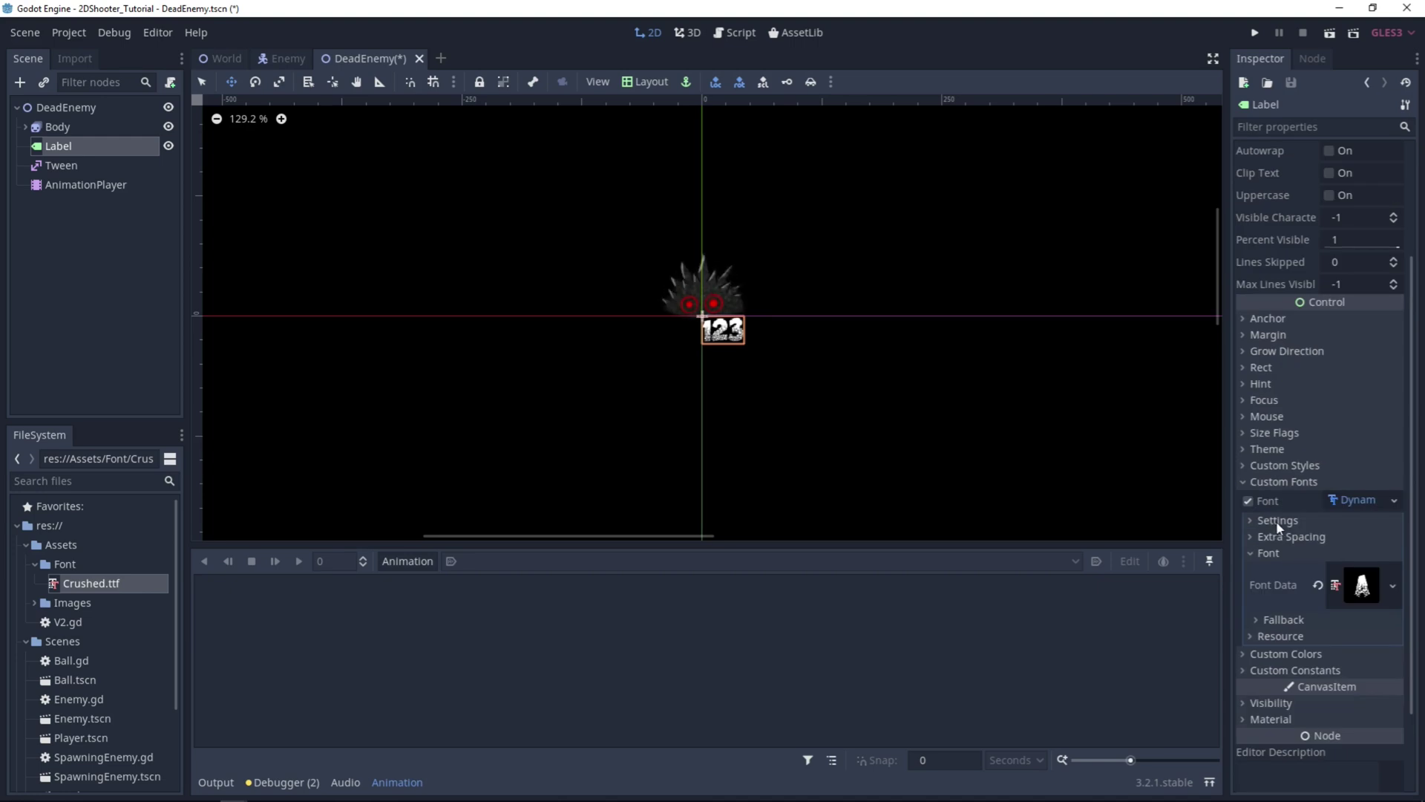
click(1255, 520)
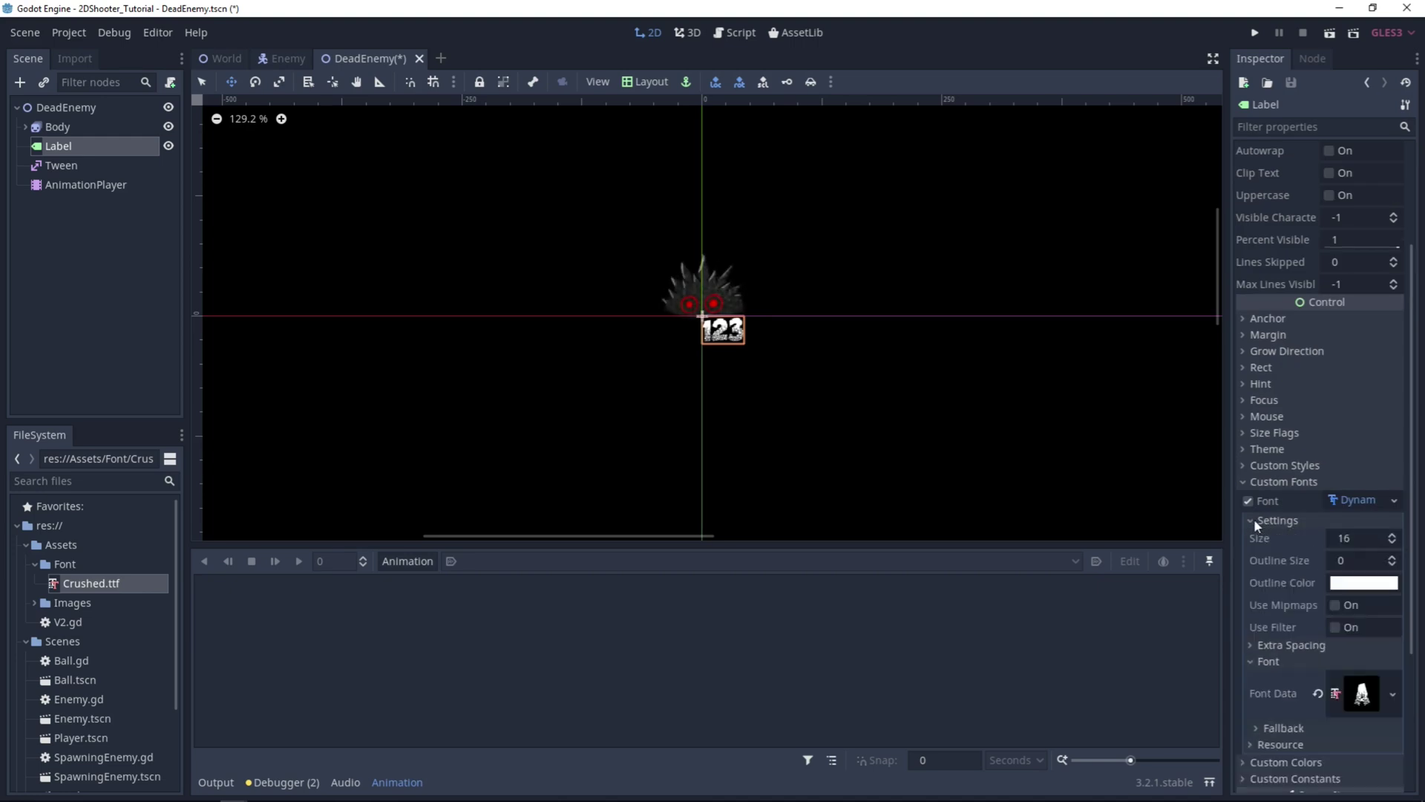
key(Return)
- Give the font a red outline of size 1 and a character spacing of 3
click(1352, 561)
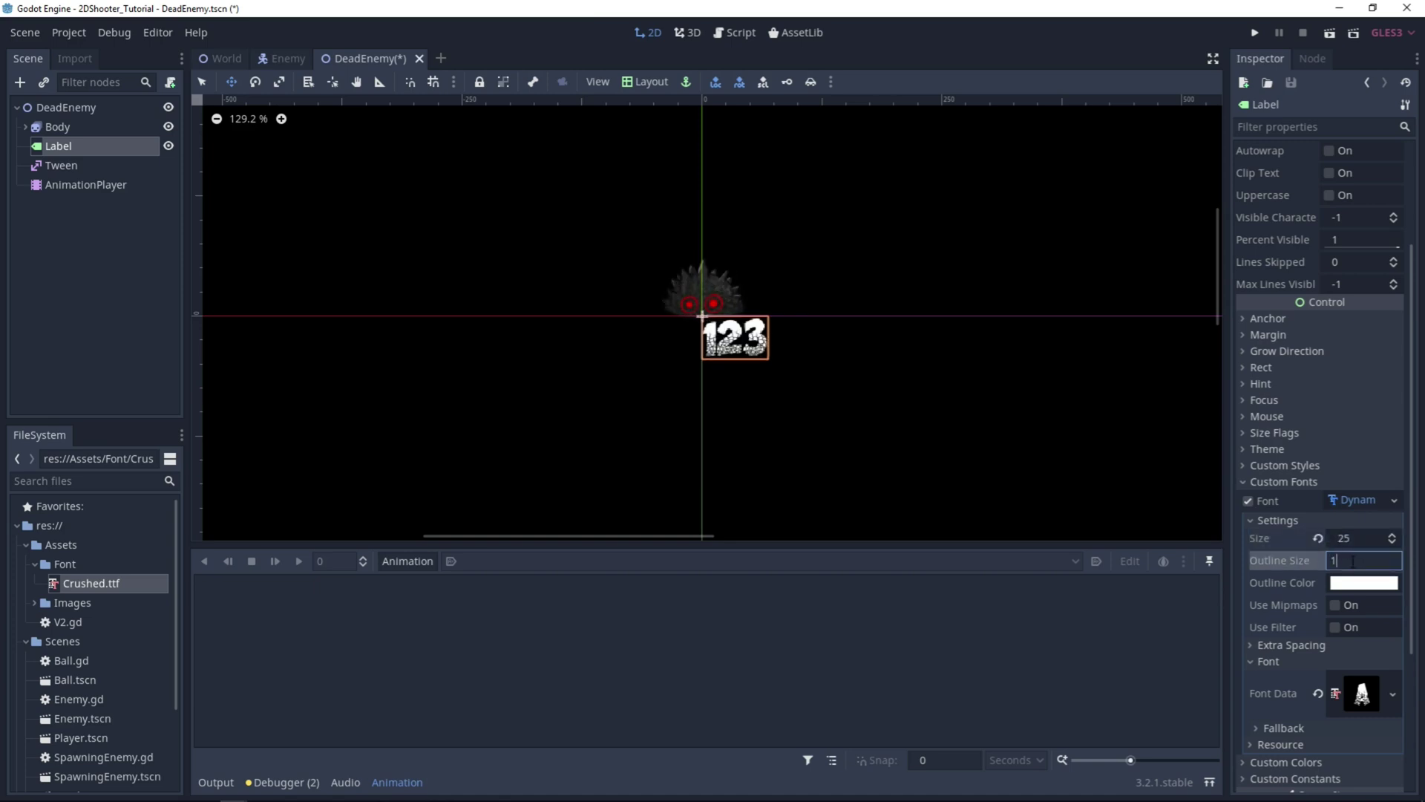
key(Return)
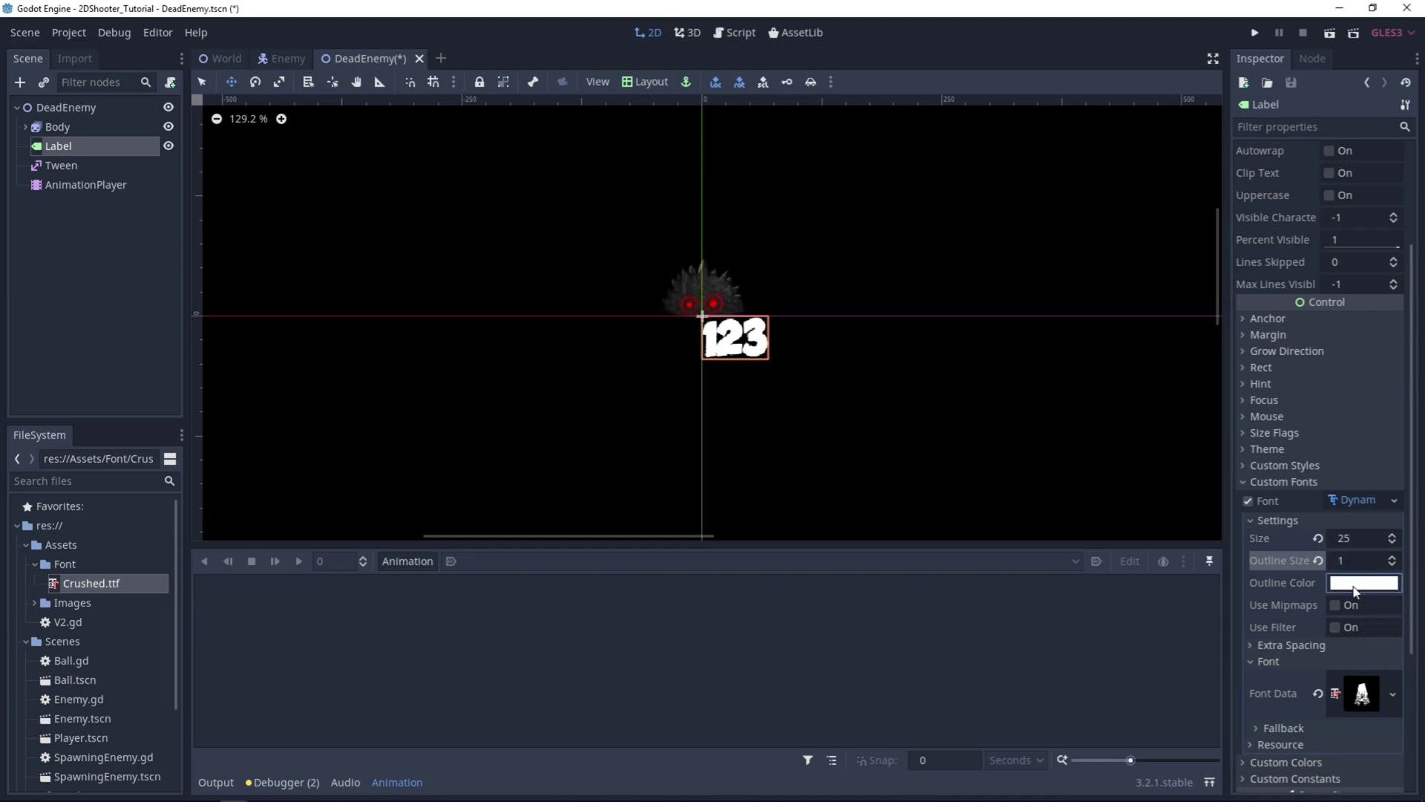
click(1355, 588)
drag(1211, 276, 1351, 220)
click(1305, 649)
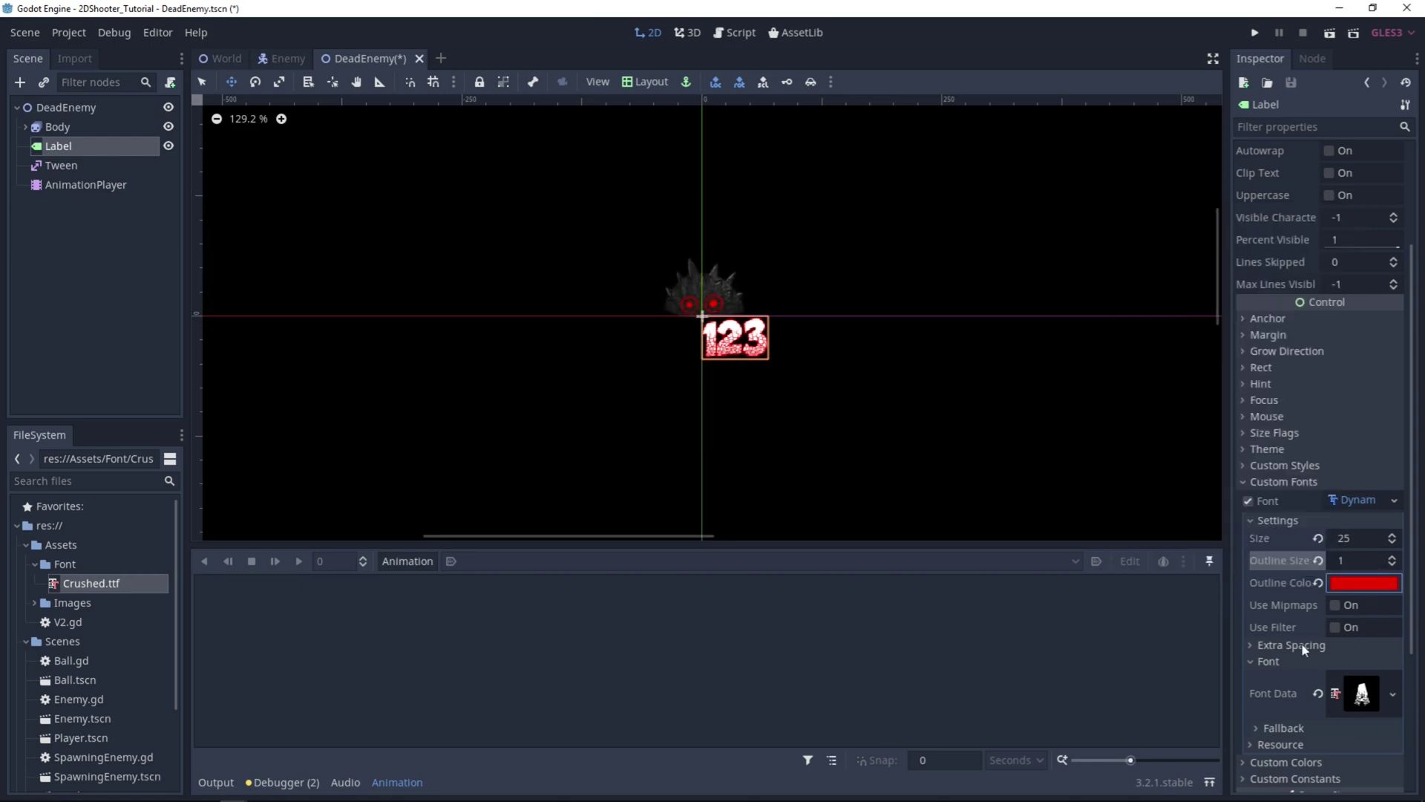
click(1288, 645)
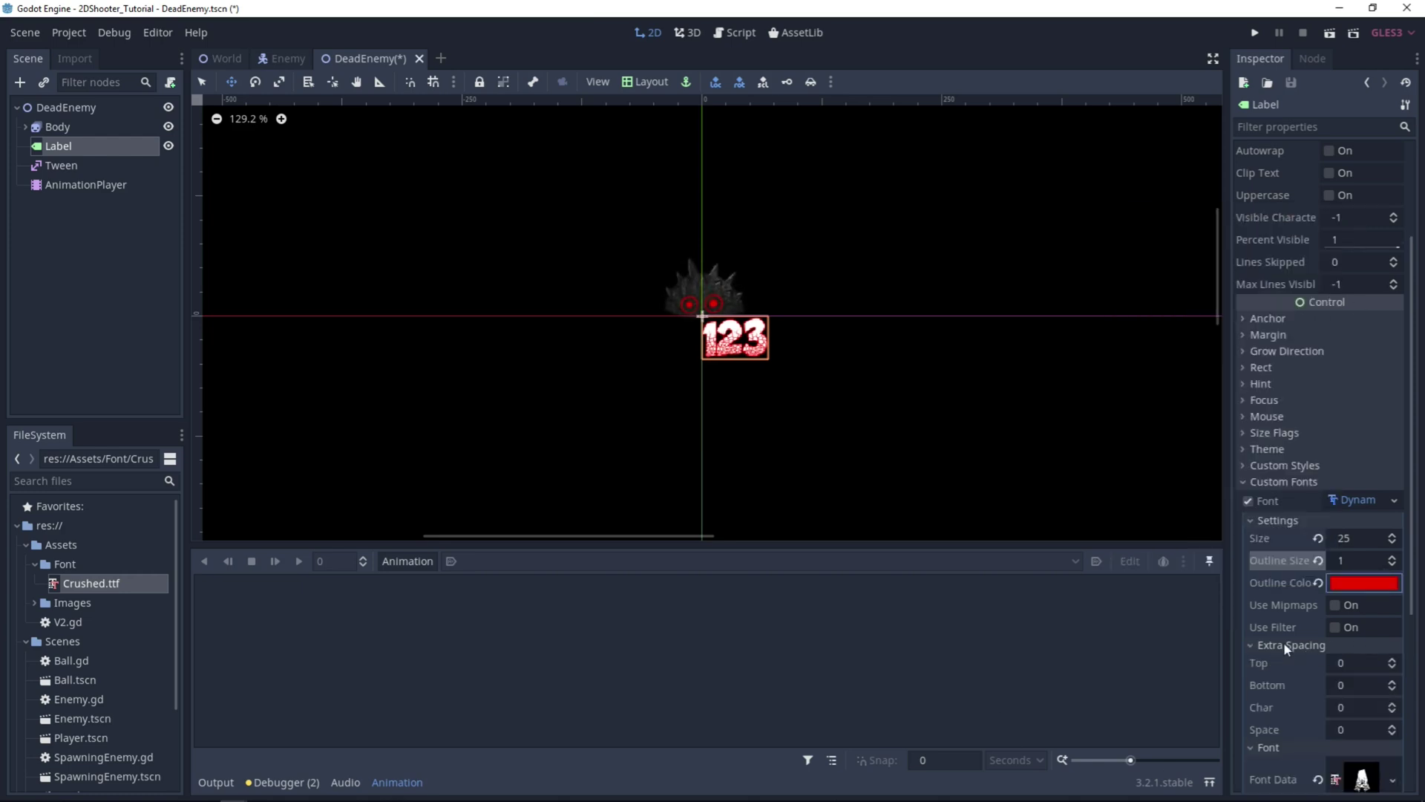
click(1355, 706)
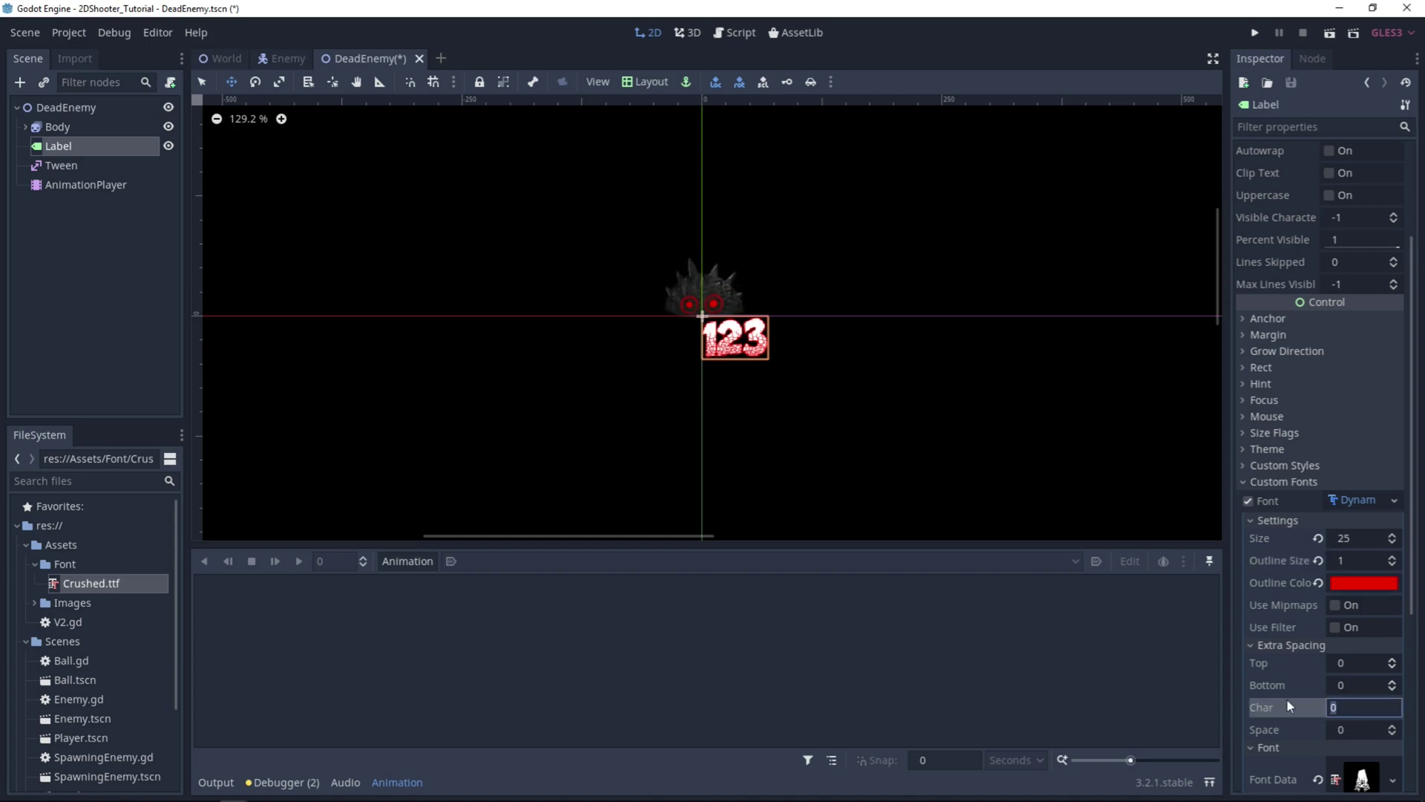
text(3)
key(Return)
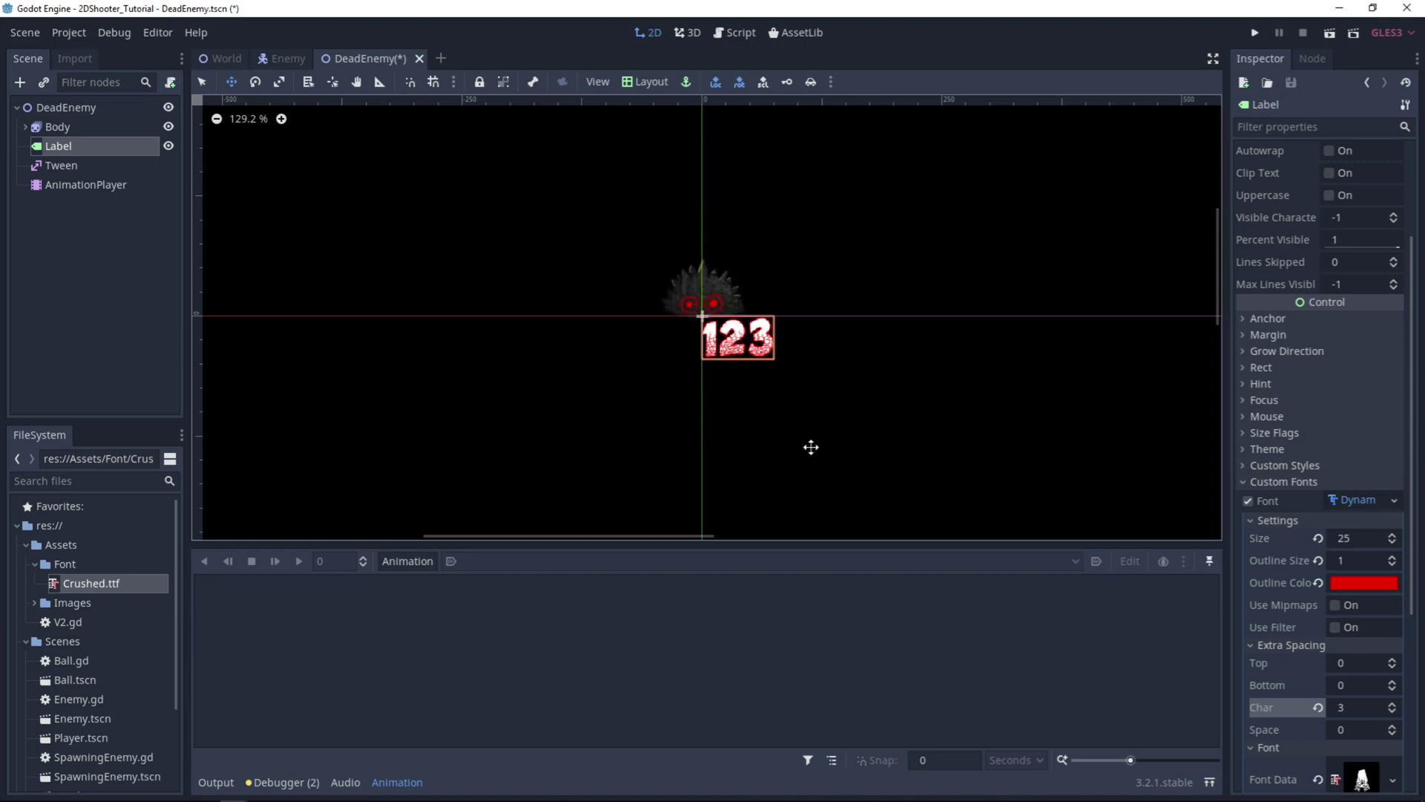
- Enable a black custom font colour, then collapse the font and colour sections
scroll(1361, 587, down, 2)
scroll(1360, 585, down, 5)
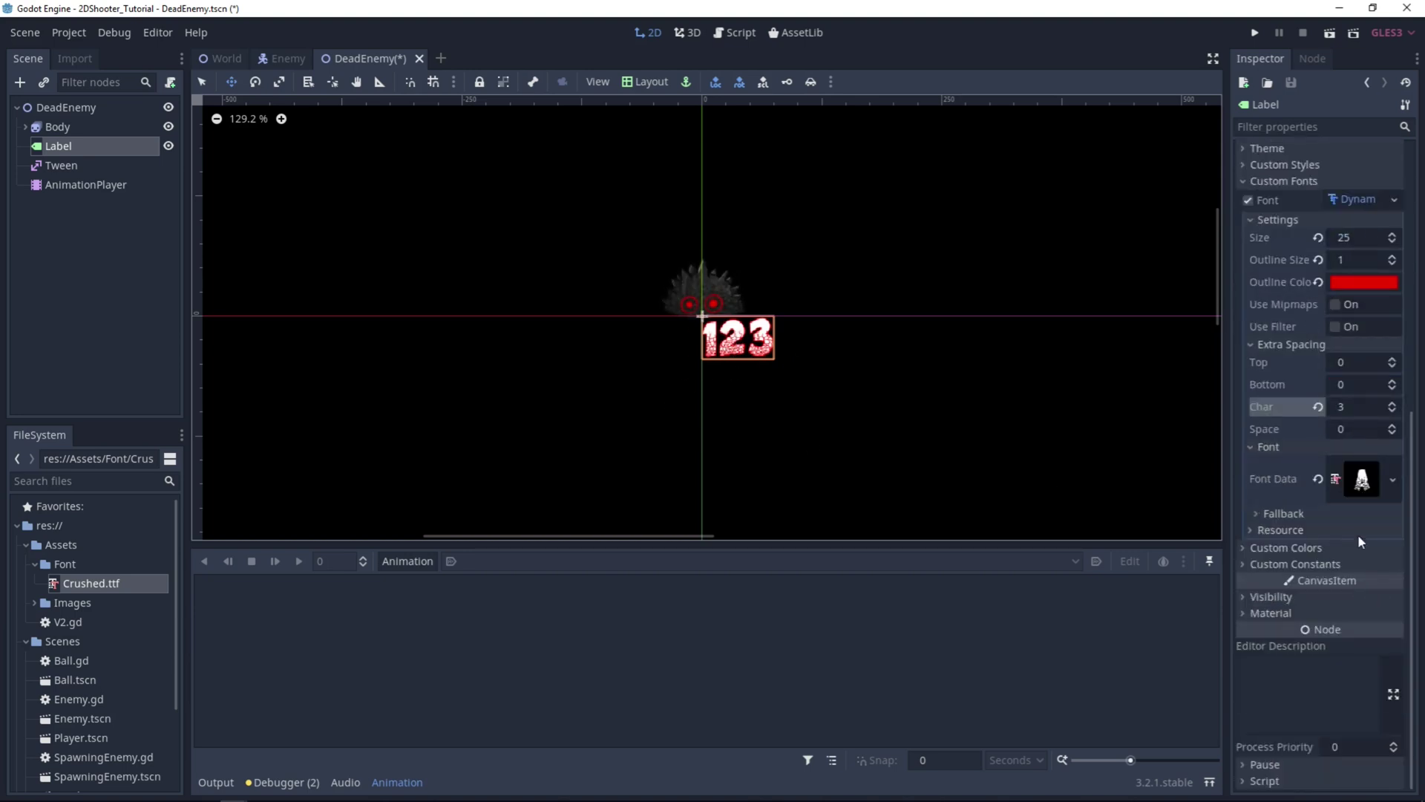
click(1243, 548)
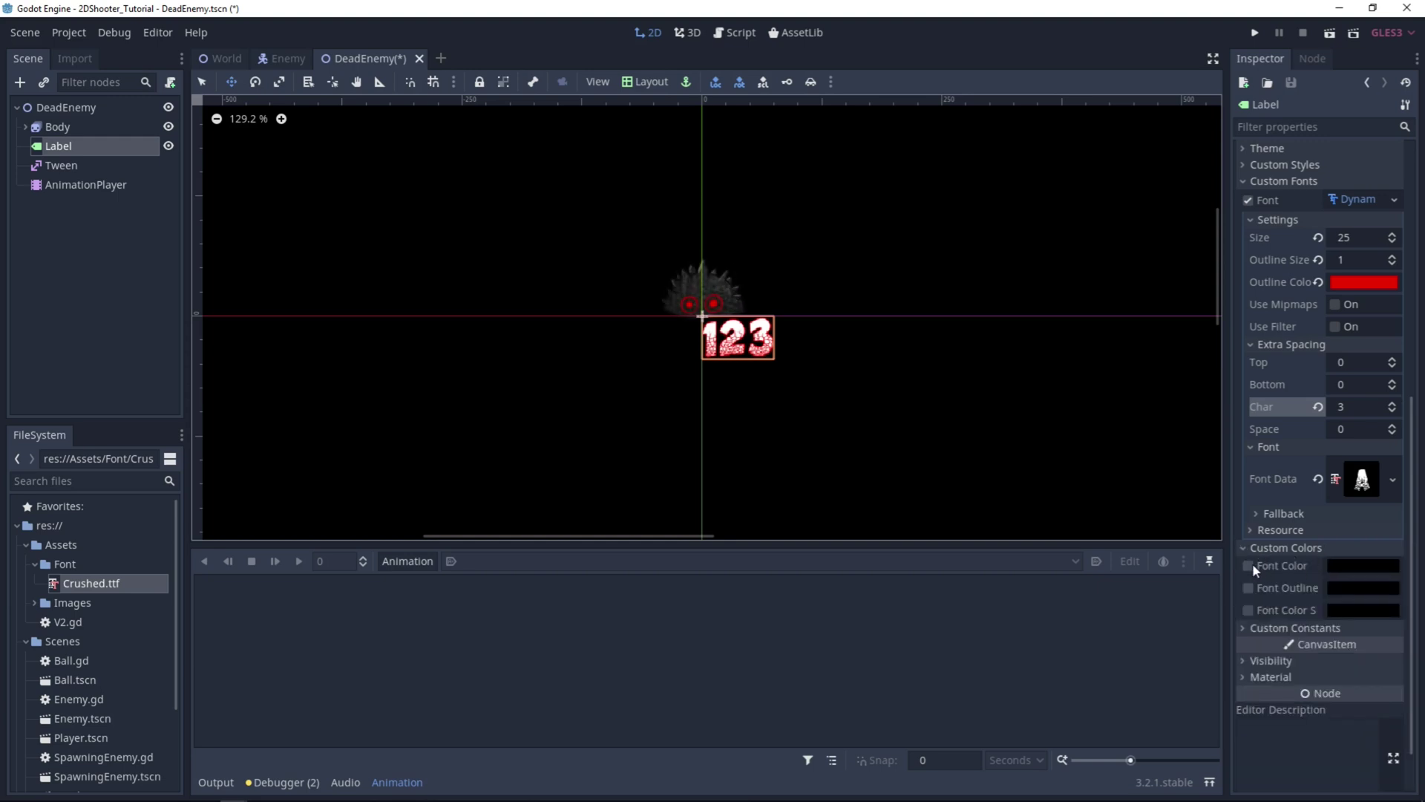
click(1248, 567)
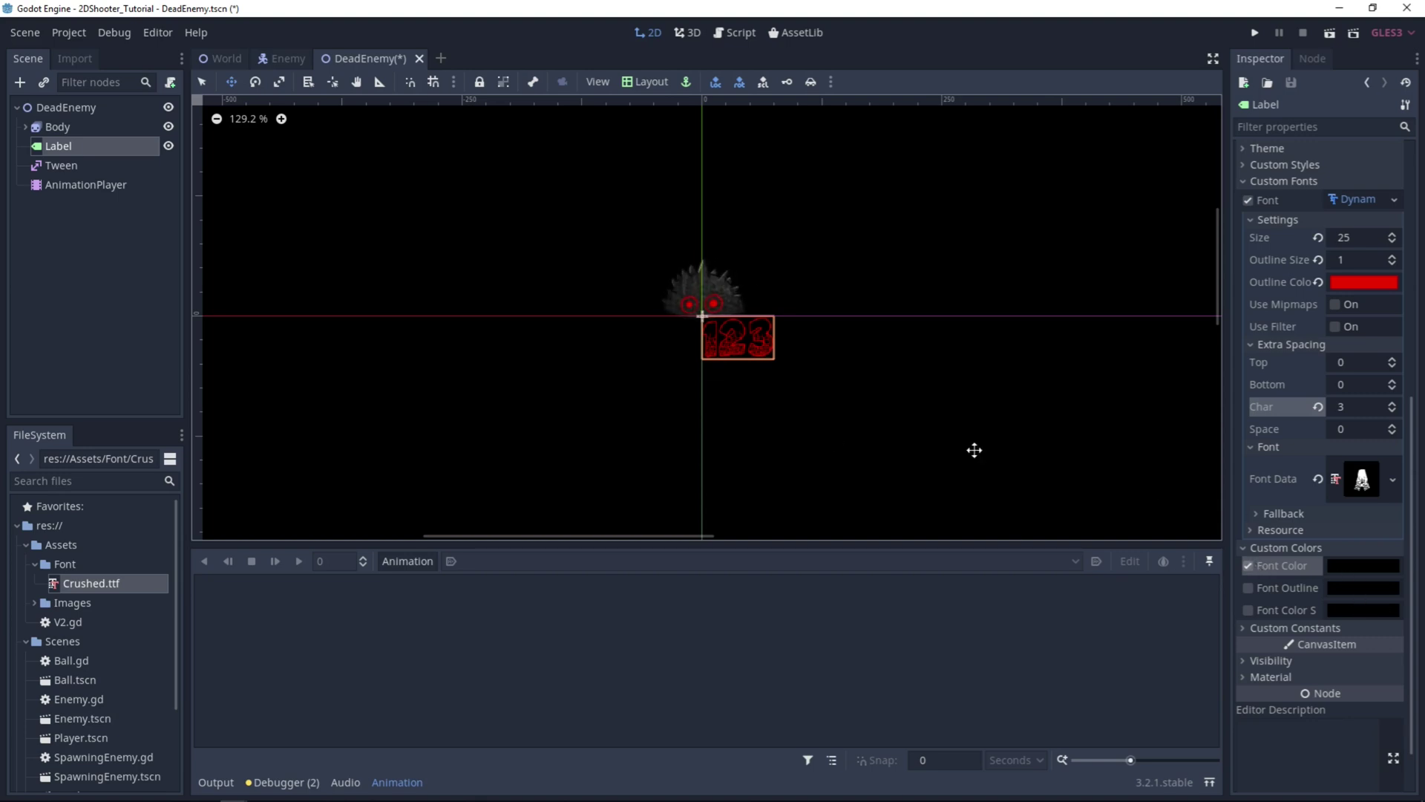
scroll(796, 259, up, 2)
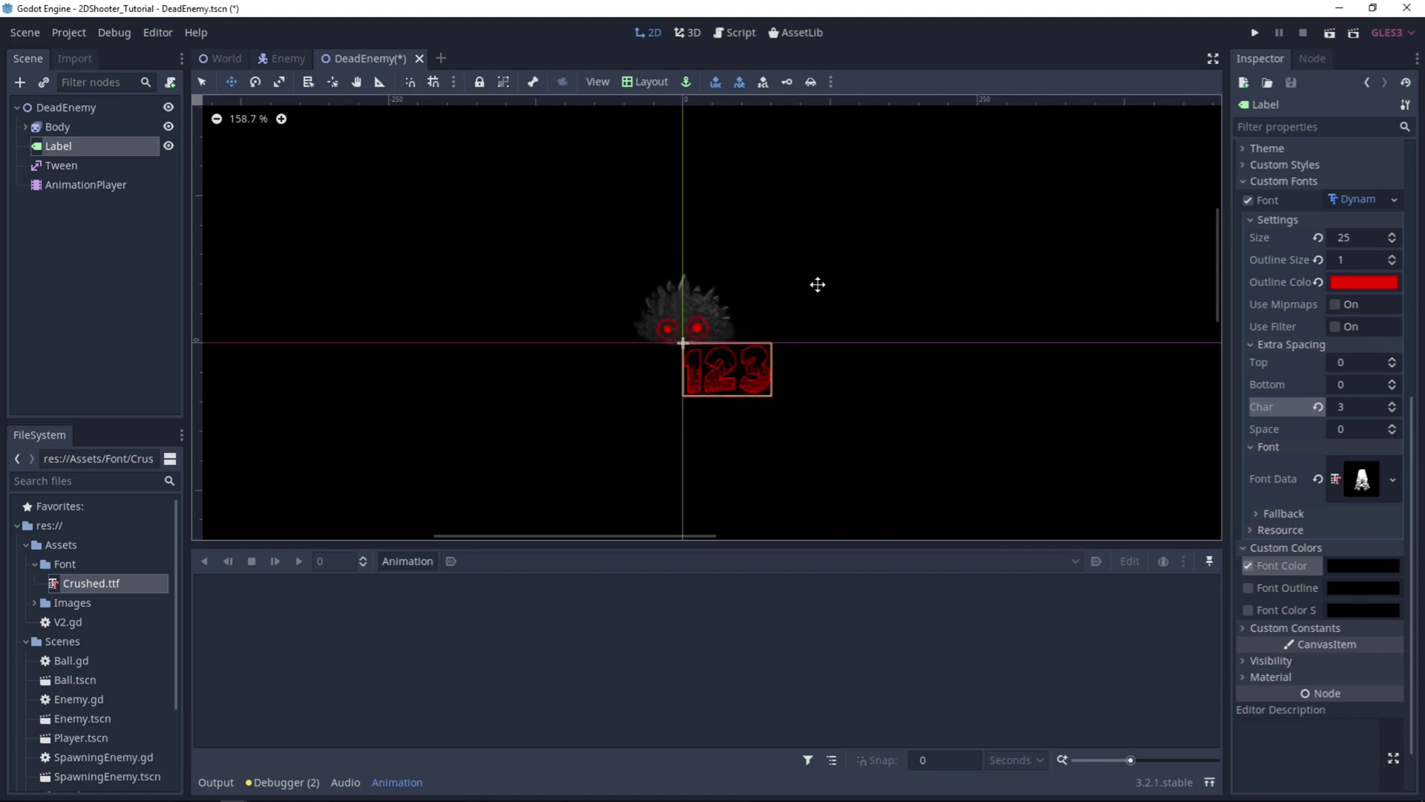
scroll(1361, 327, up, 8)
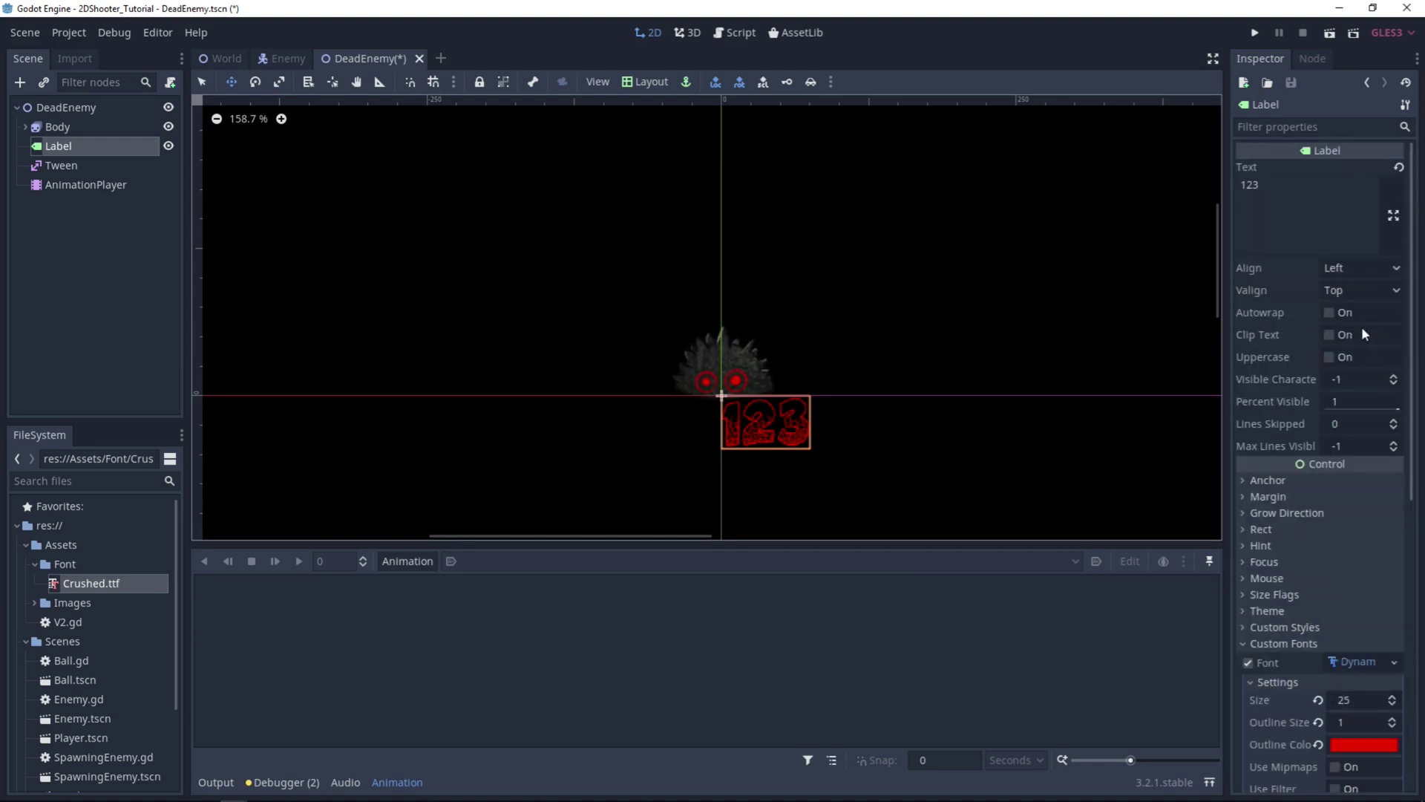
scroll(1362, 327, down, 7)
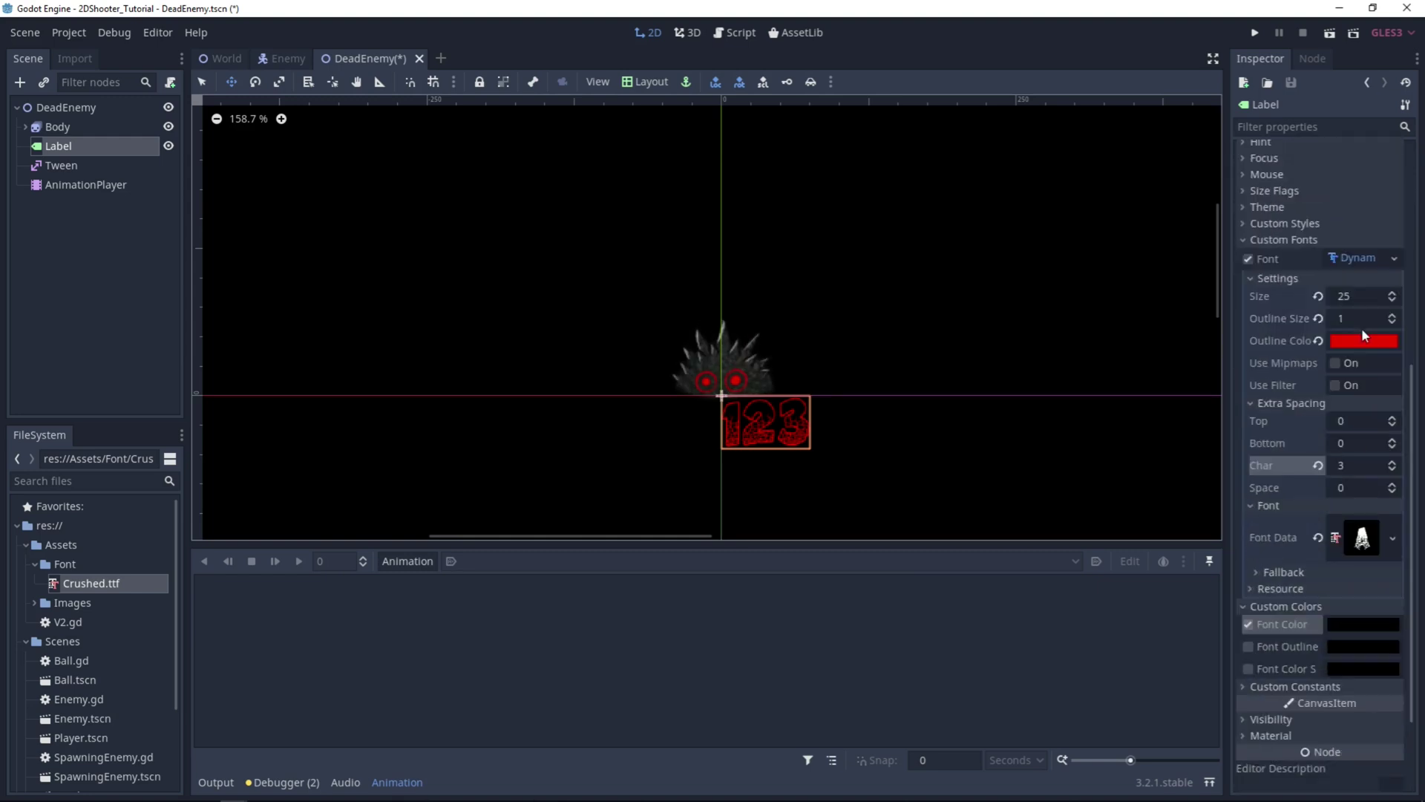
click(1244, 238)
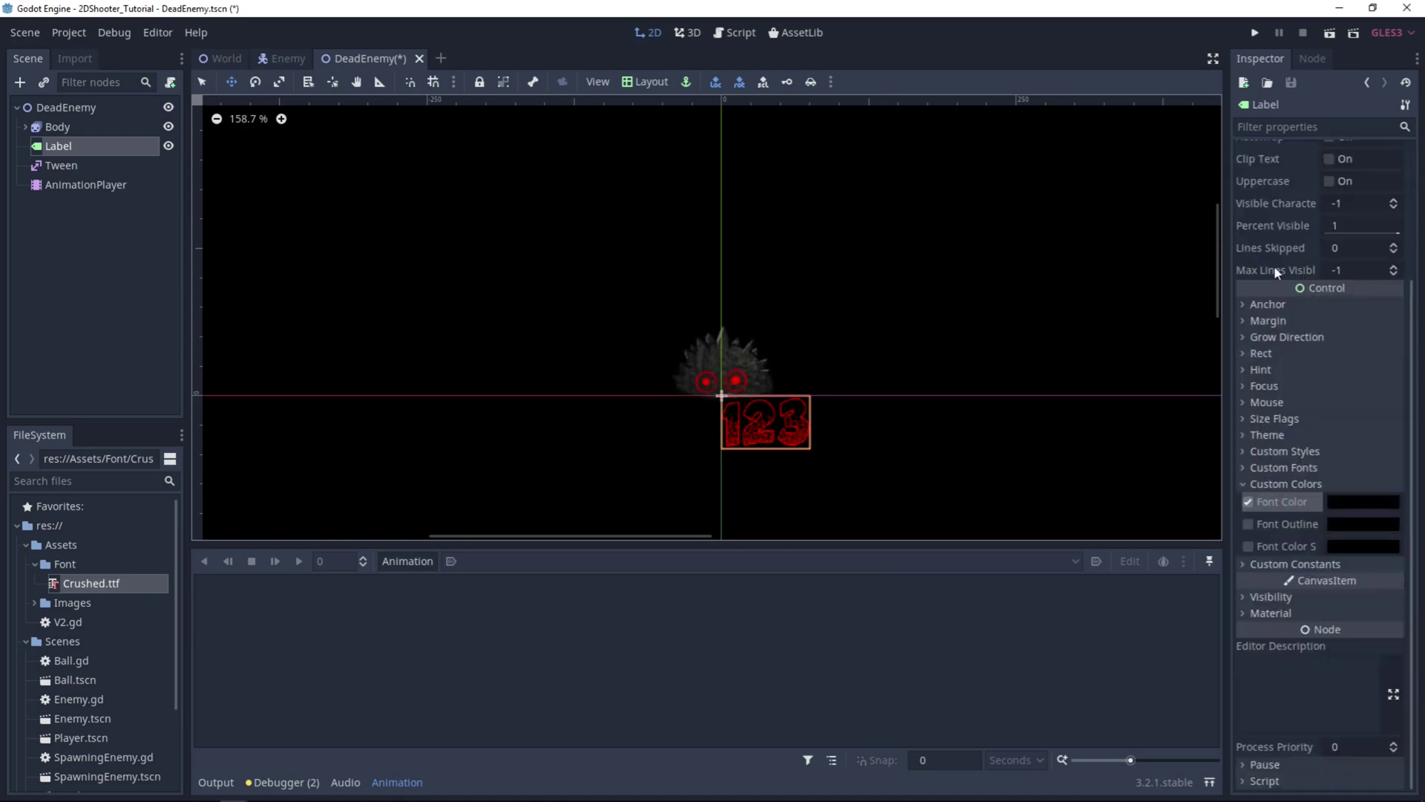
click(1242, 482)
scroll(1305, 297, up, 4)
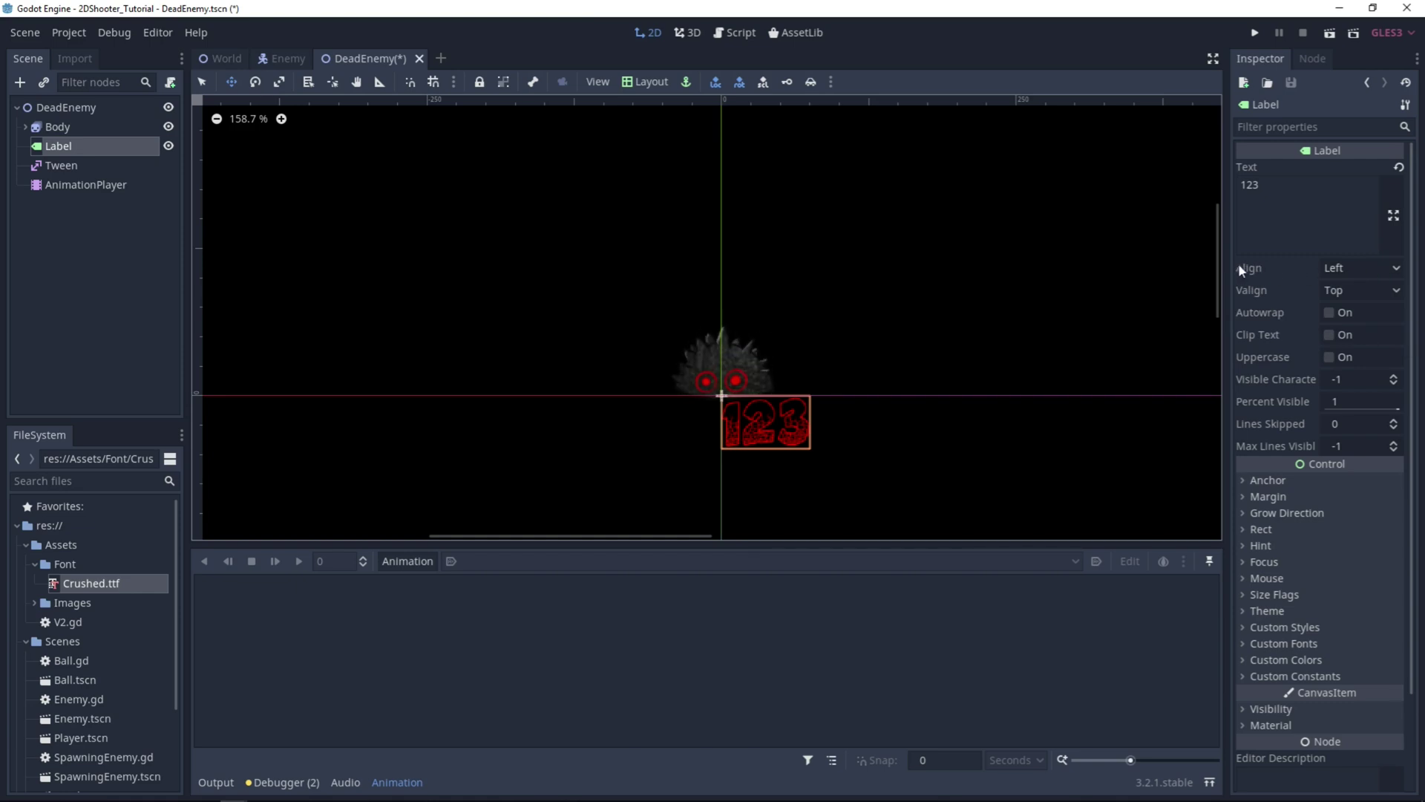
- Centre-align the Label's text both horizontally and vertically
click(1393, 266)
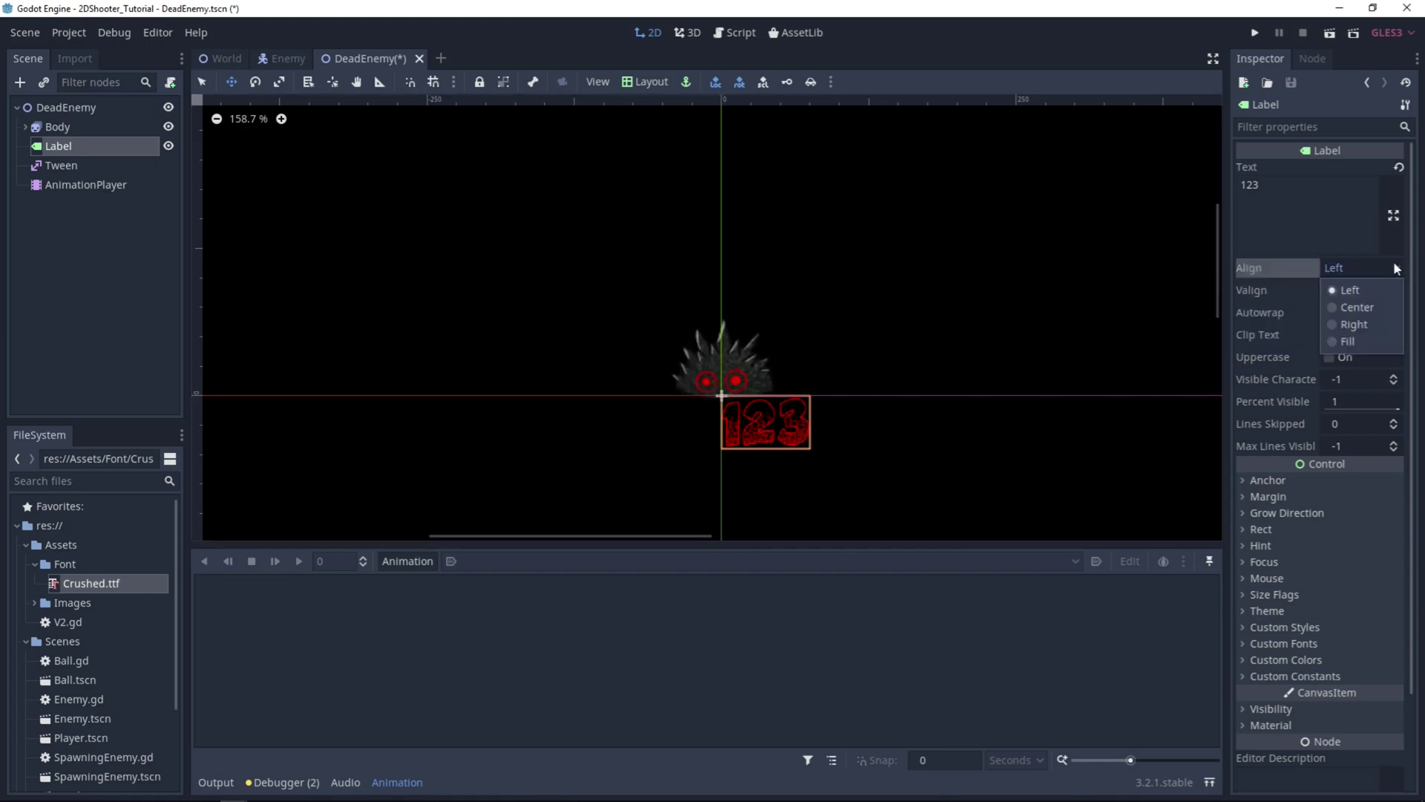
click(1366, 307)
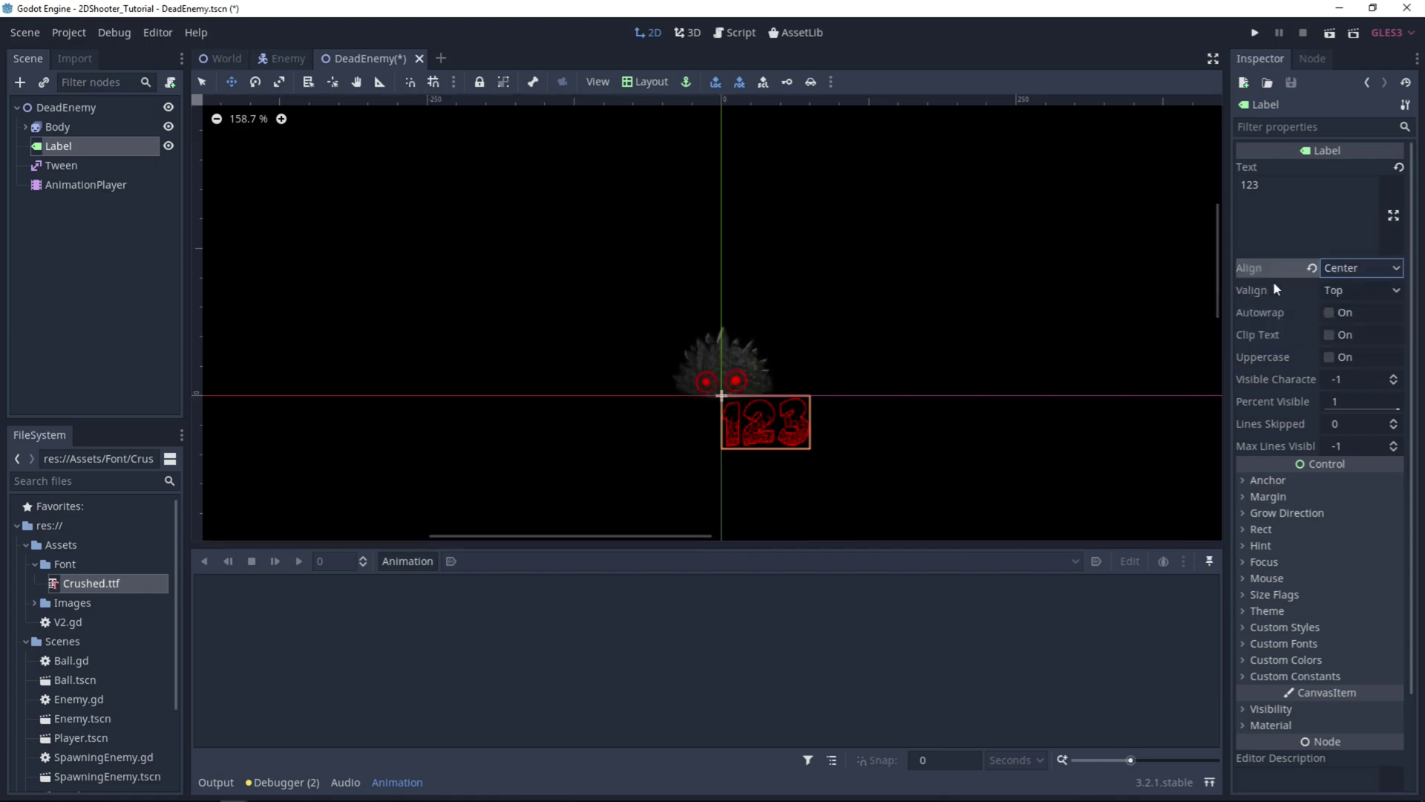
click(1352, 289)
click(1355, 332)
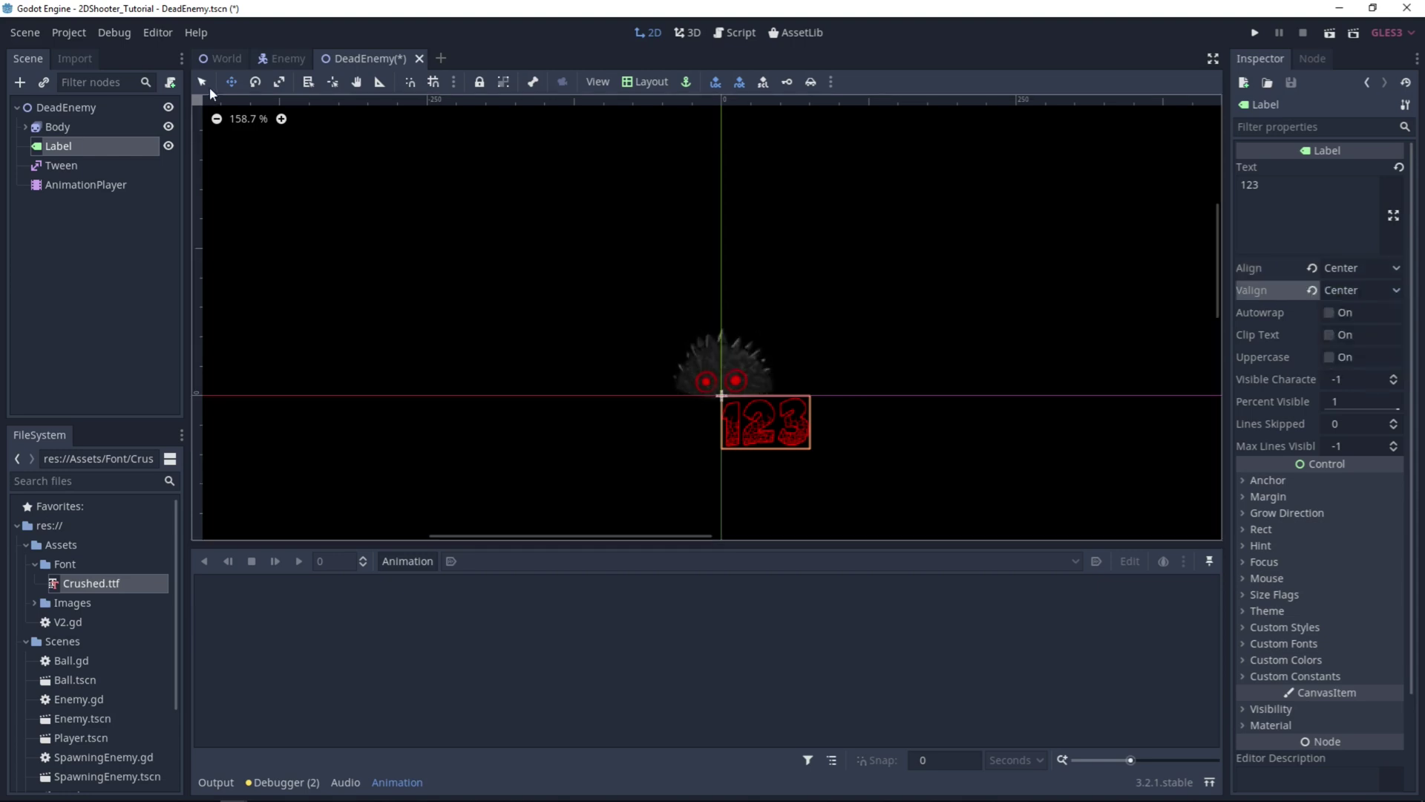
- Move the Label above the enemy, widen its box, and recentre it over the sprite
drag(762, 417, 712, 288)
click(713, 288)
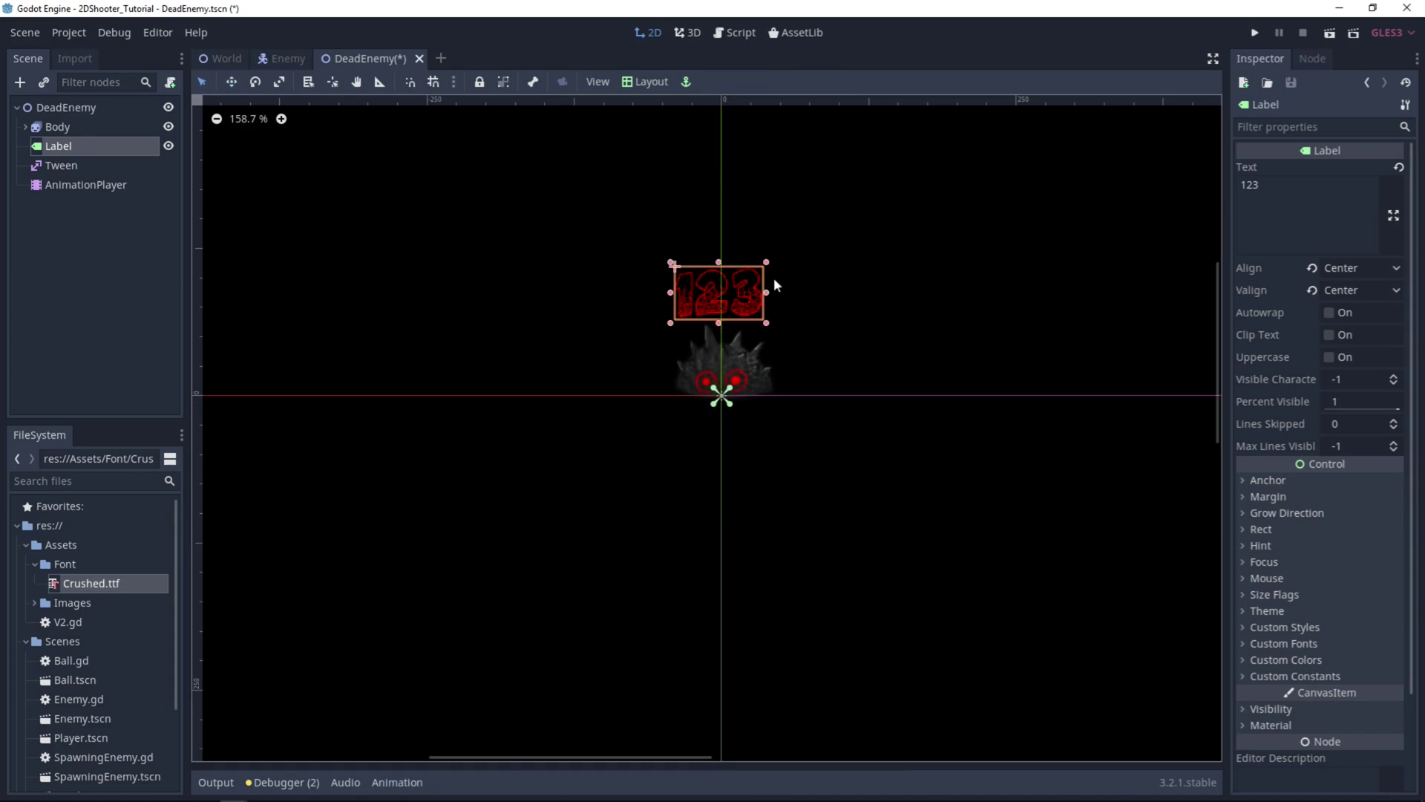
drag(767, 262, 906, 262)
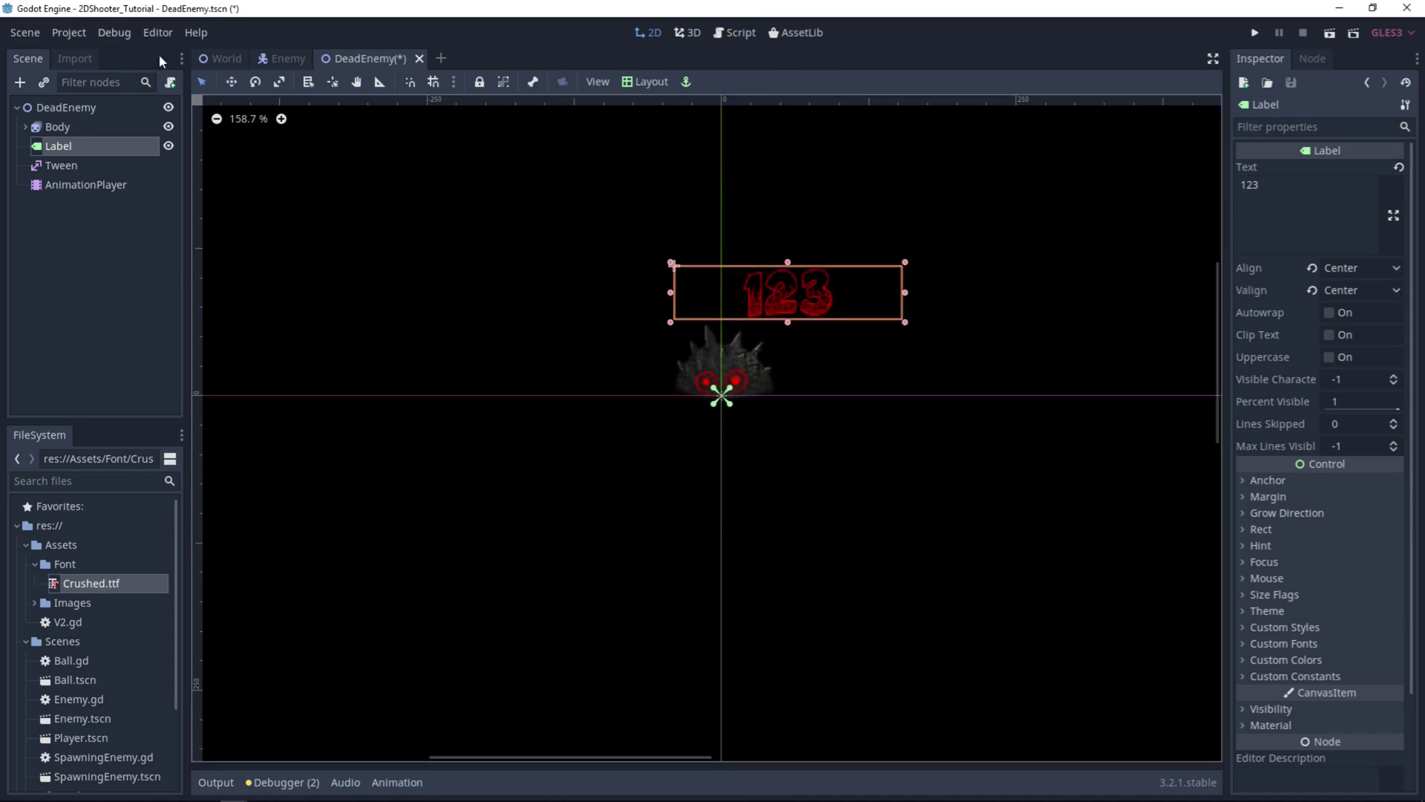
click(233, 83)
drag(805, 280, 748, 276)
- Try longer numbers like 1222 in the Label text, then trim it back to 1
double_click(1250, 185)
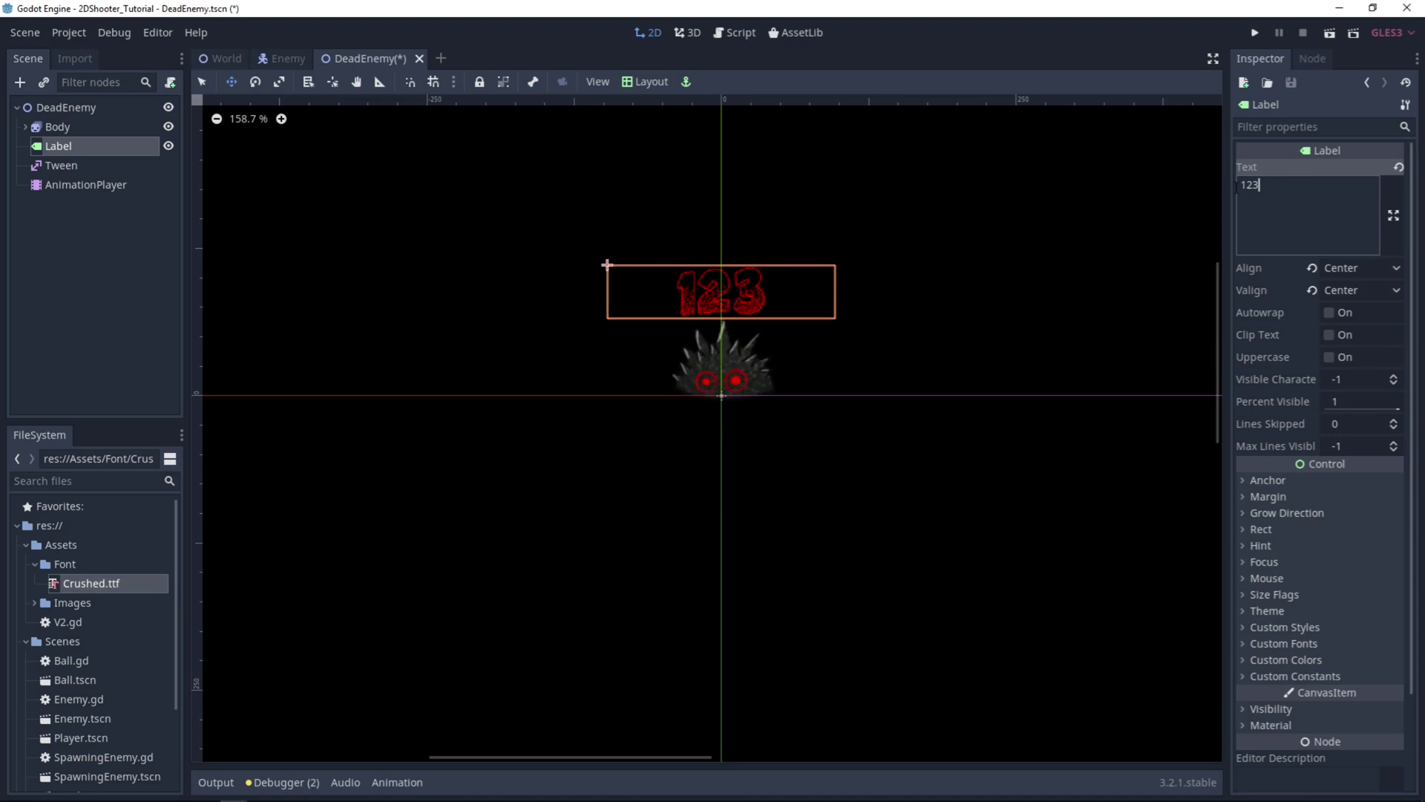
text(1)
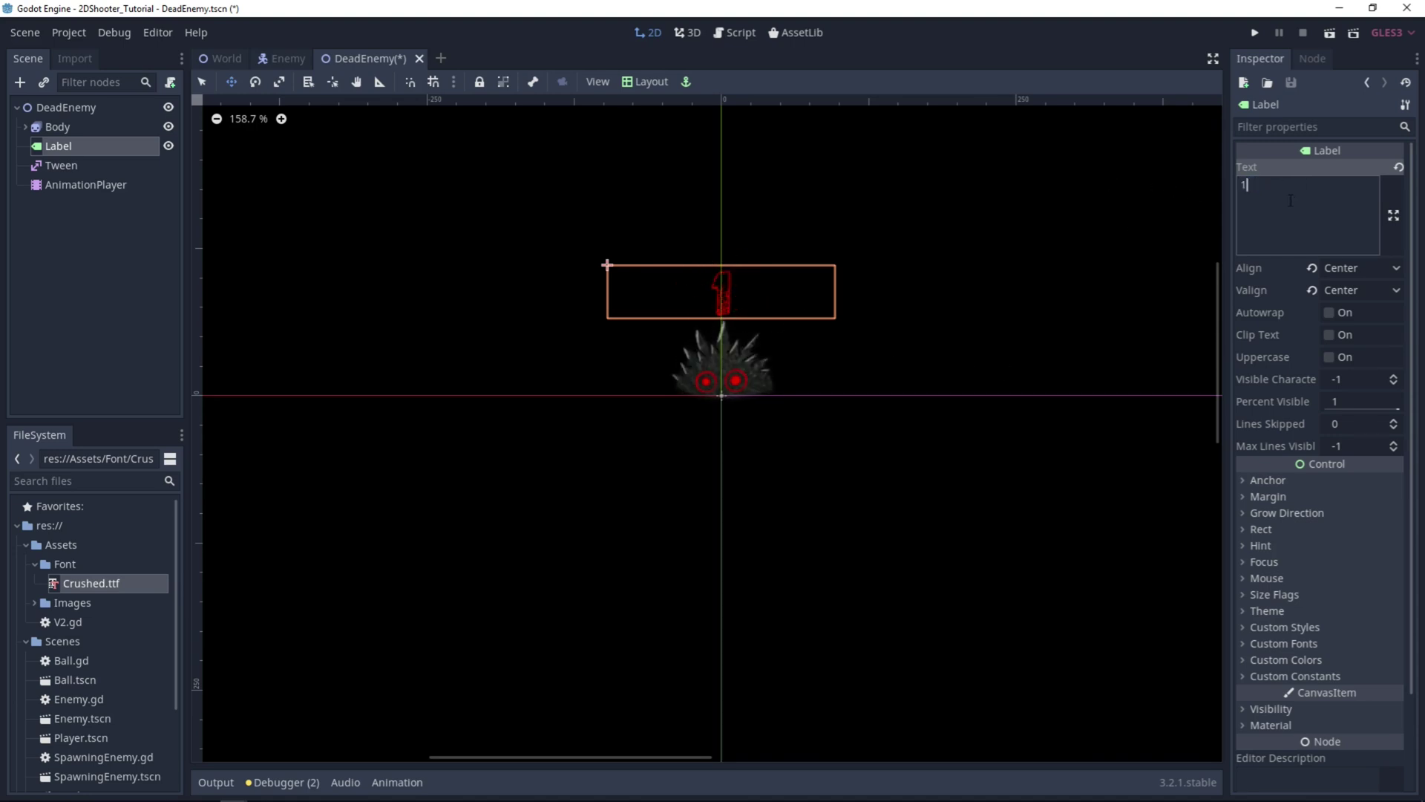
text(22)
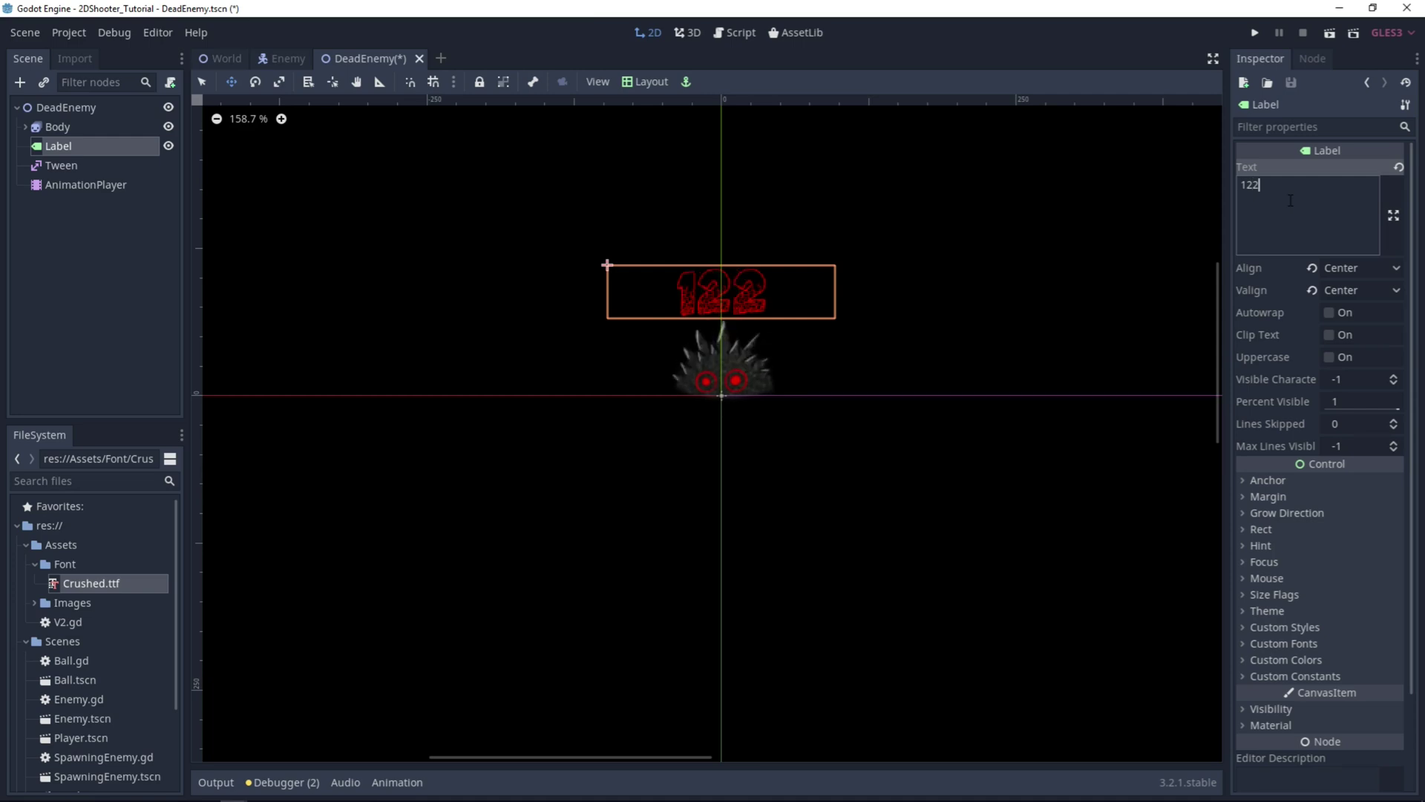
text(2)
text(2)
key(BackSpace)
key(BackSpace)
key(BackSpace)
key(BackSpace)
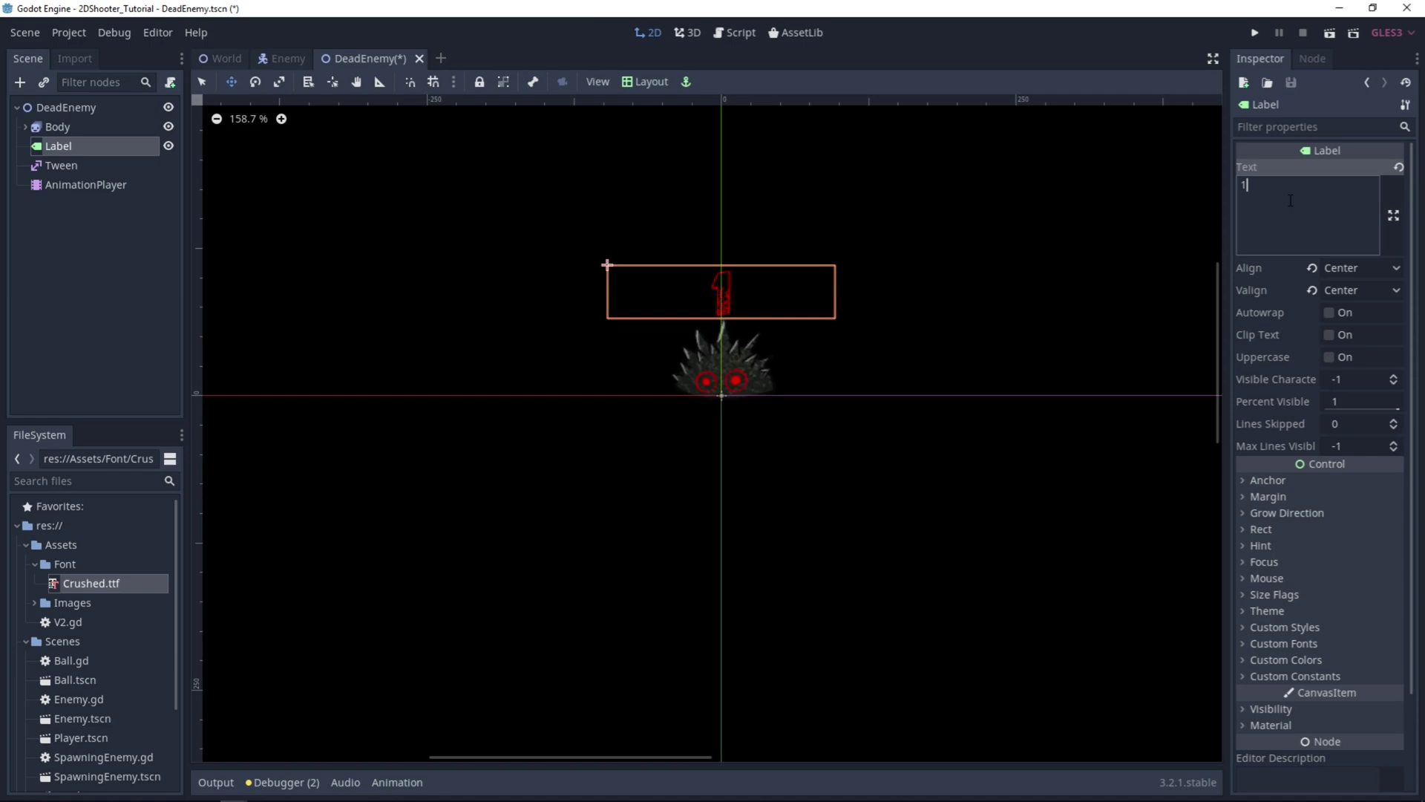
click(63, 268)
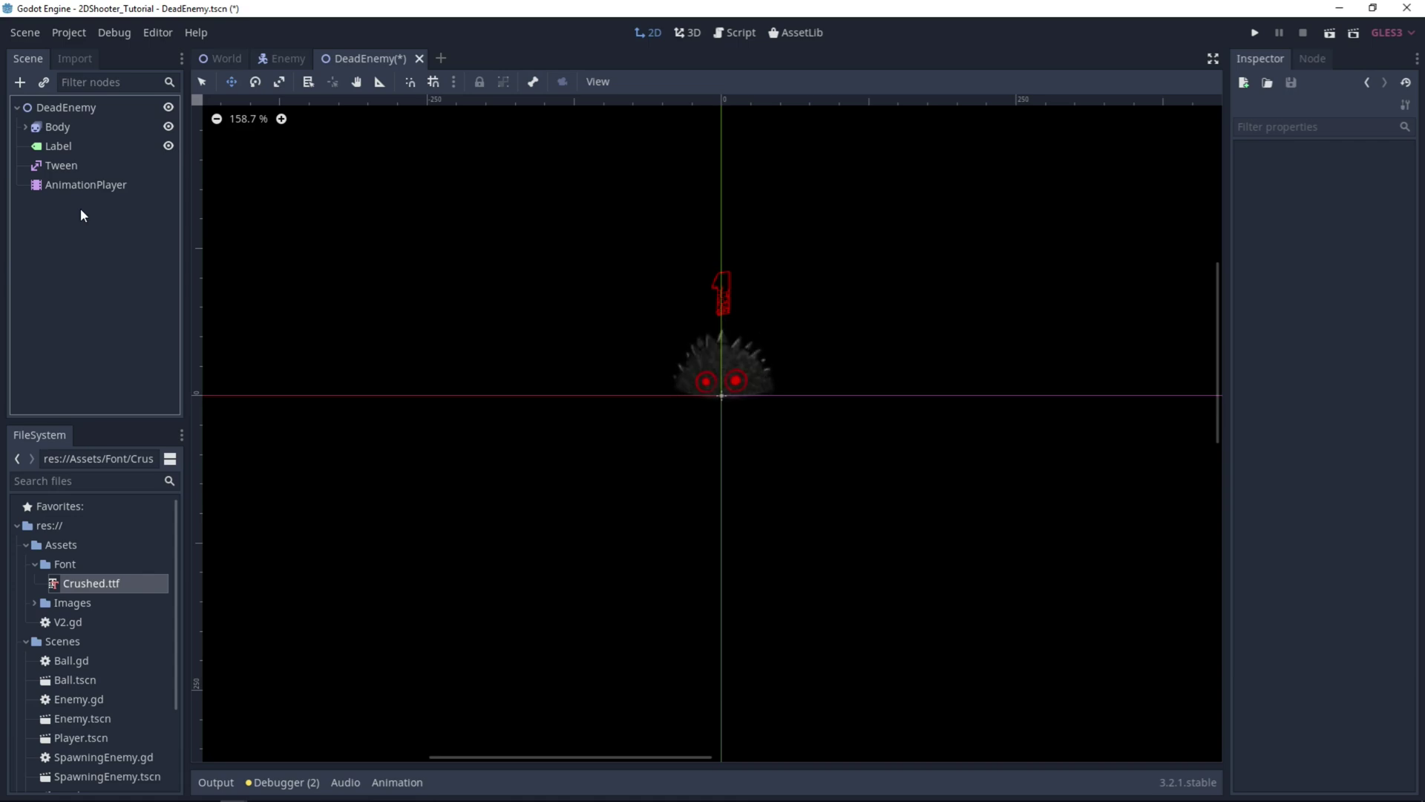
- Create a new animation named Score on the AnimationPlayer
click(41, 190)
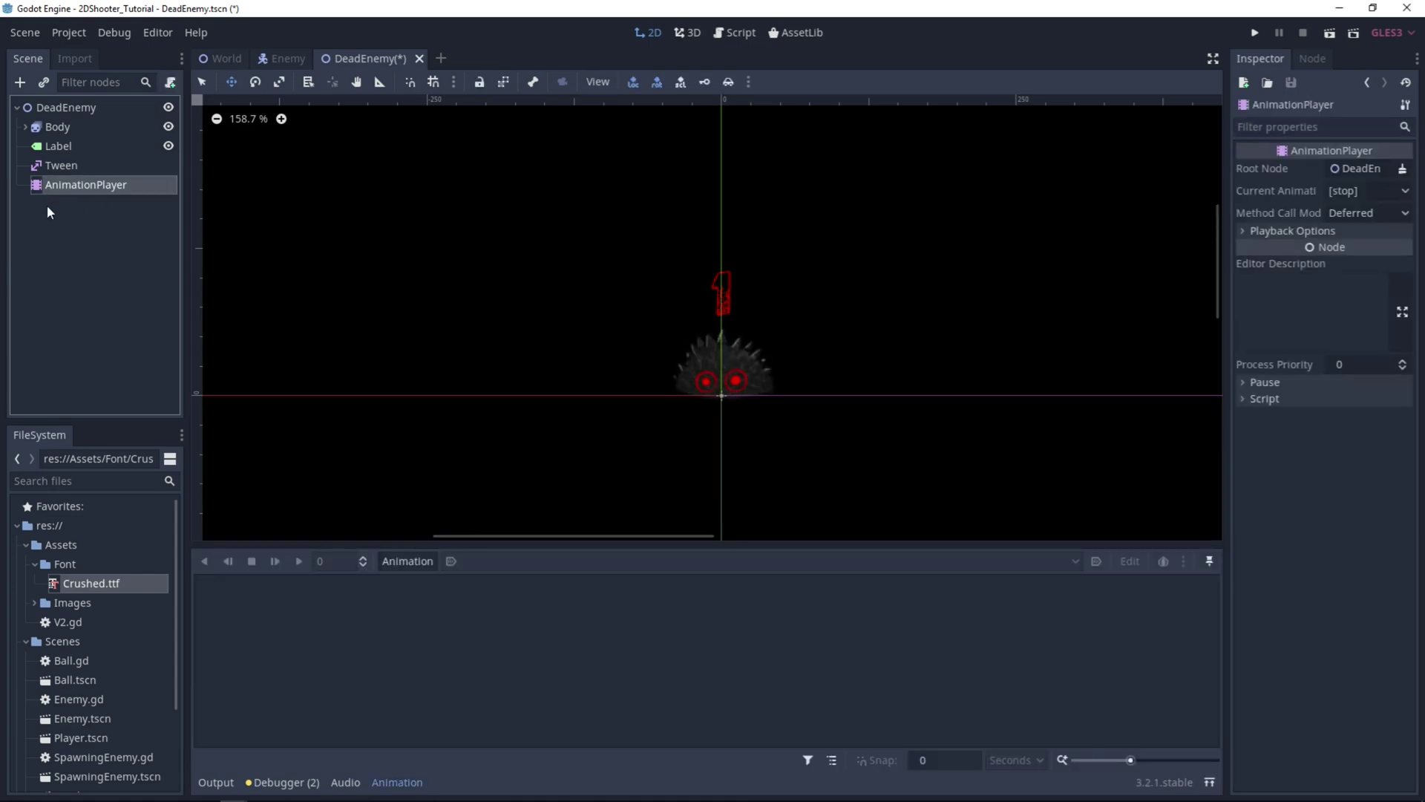
click(408, 562)
click(441, 518)
click(425, 555)
click(415, 534)
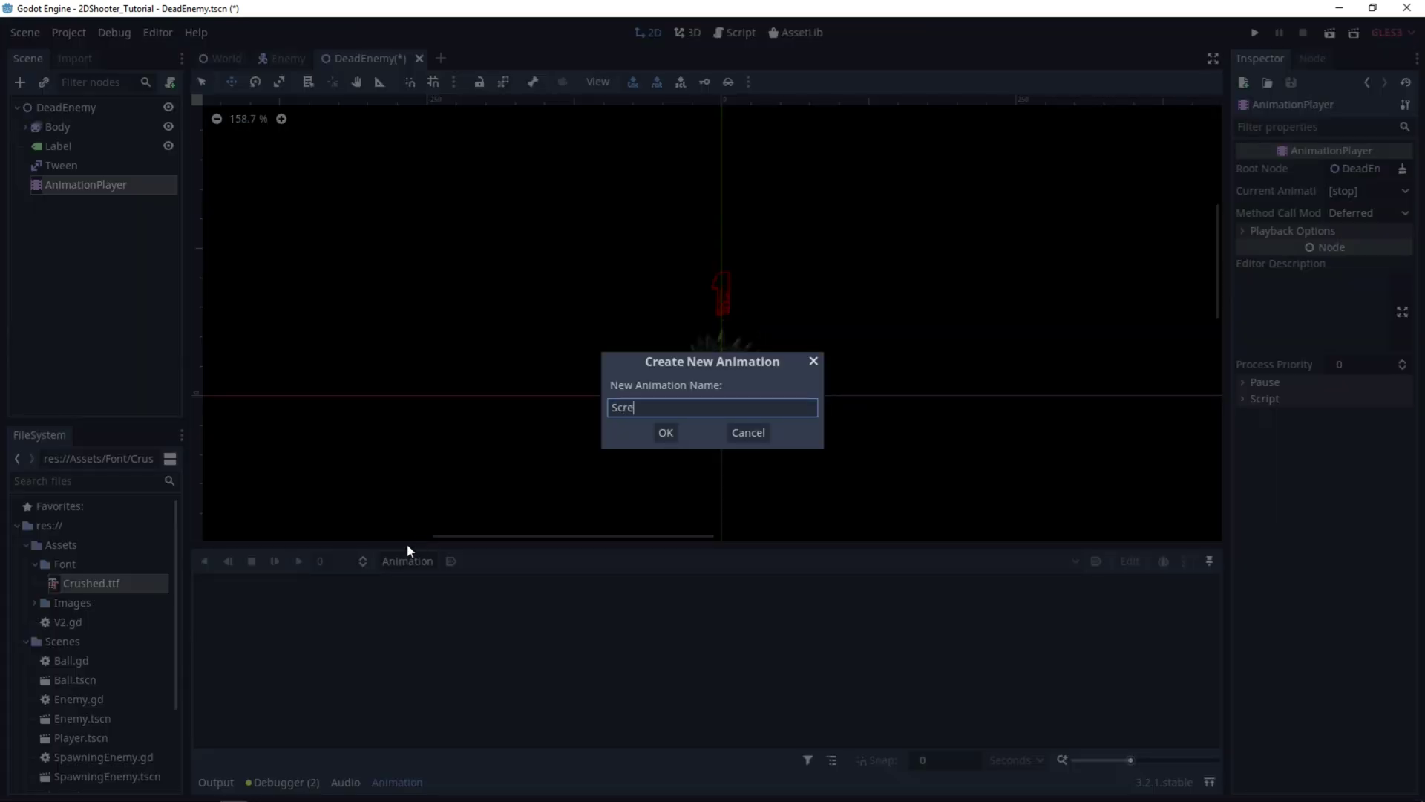
text(Score)
key(Return)
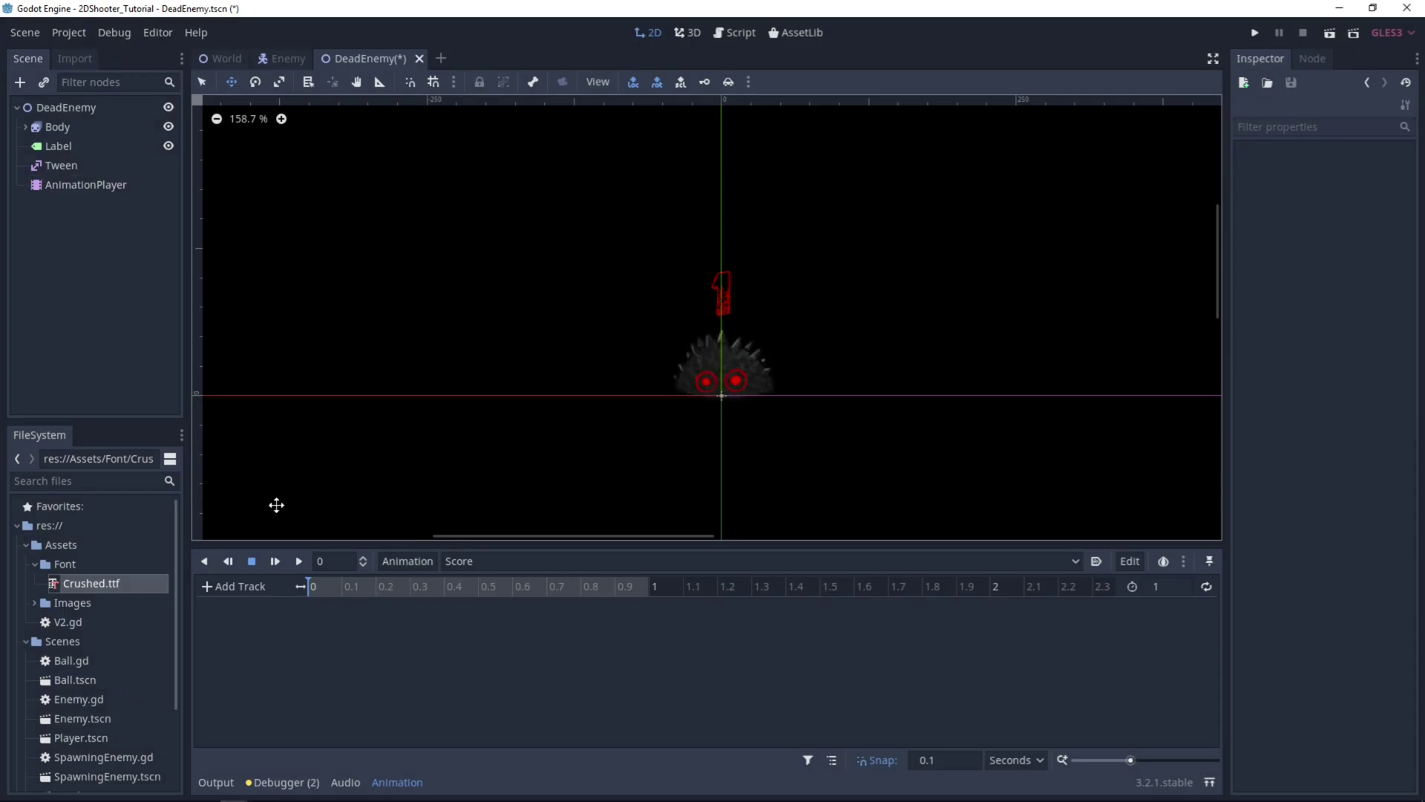
- Rename the AnimationPlayer node to TextAnimation
double_click(85, 186)
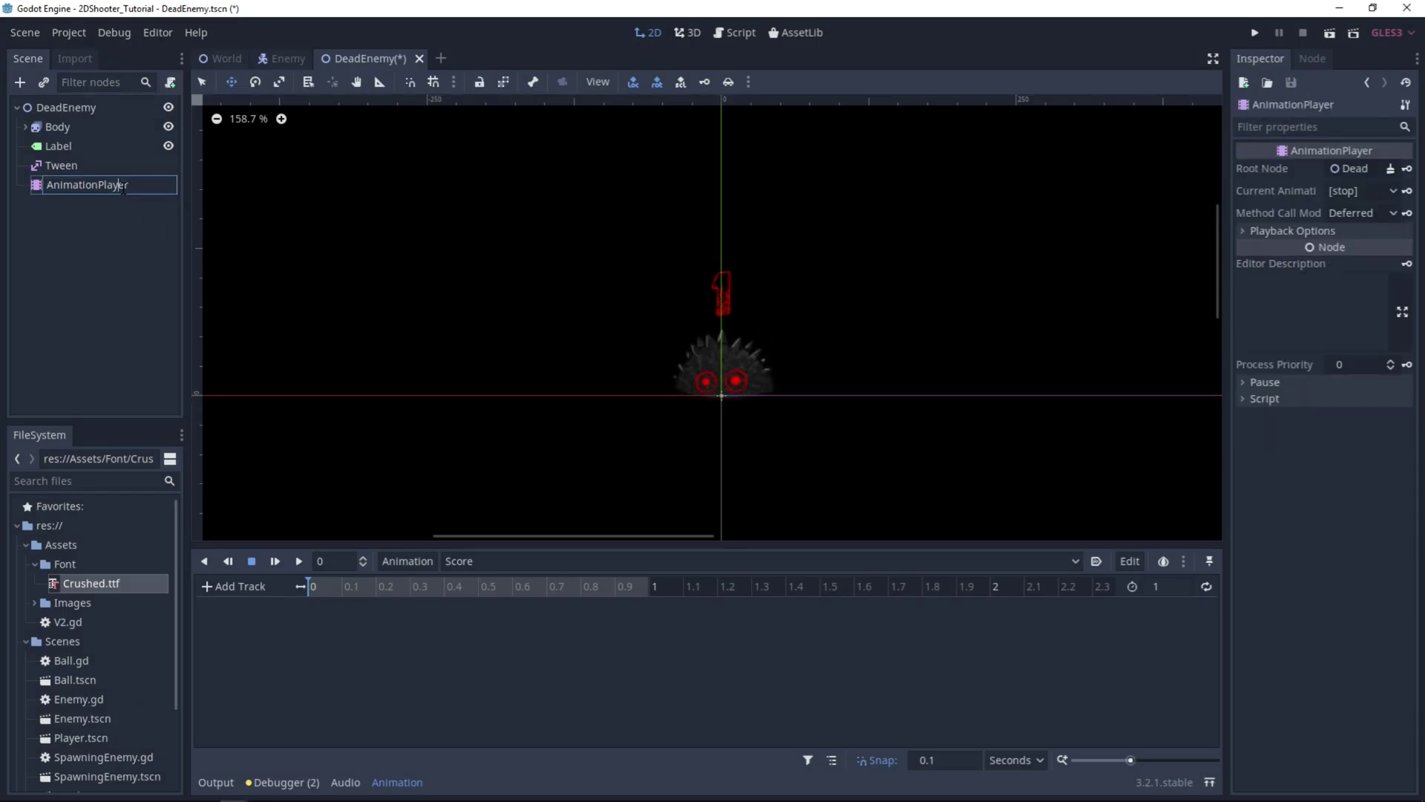
text(TextAnimation)
key(Return)
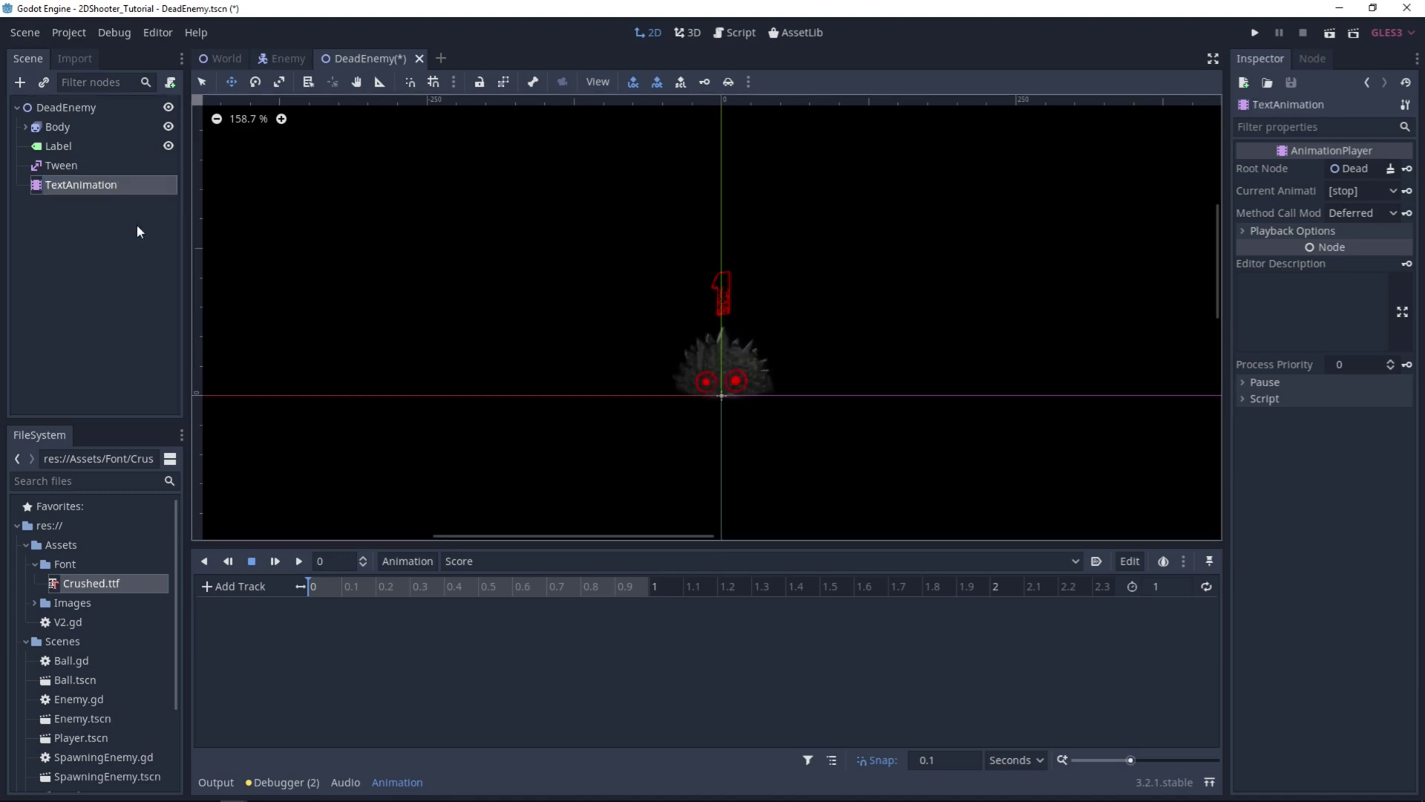
click(60, 146)
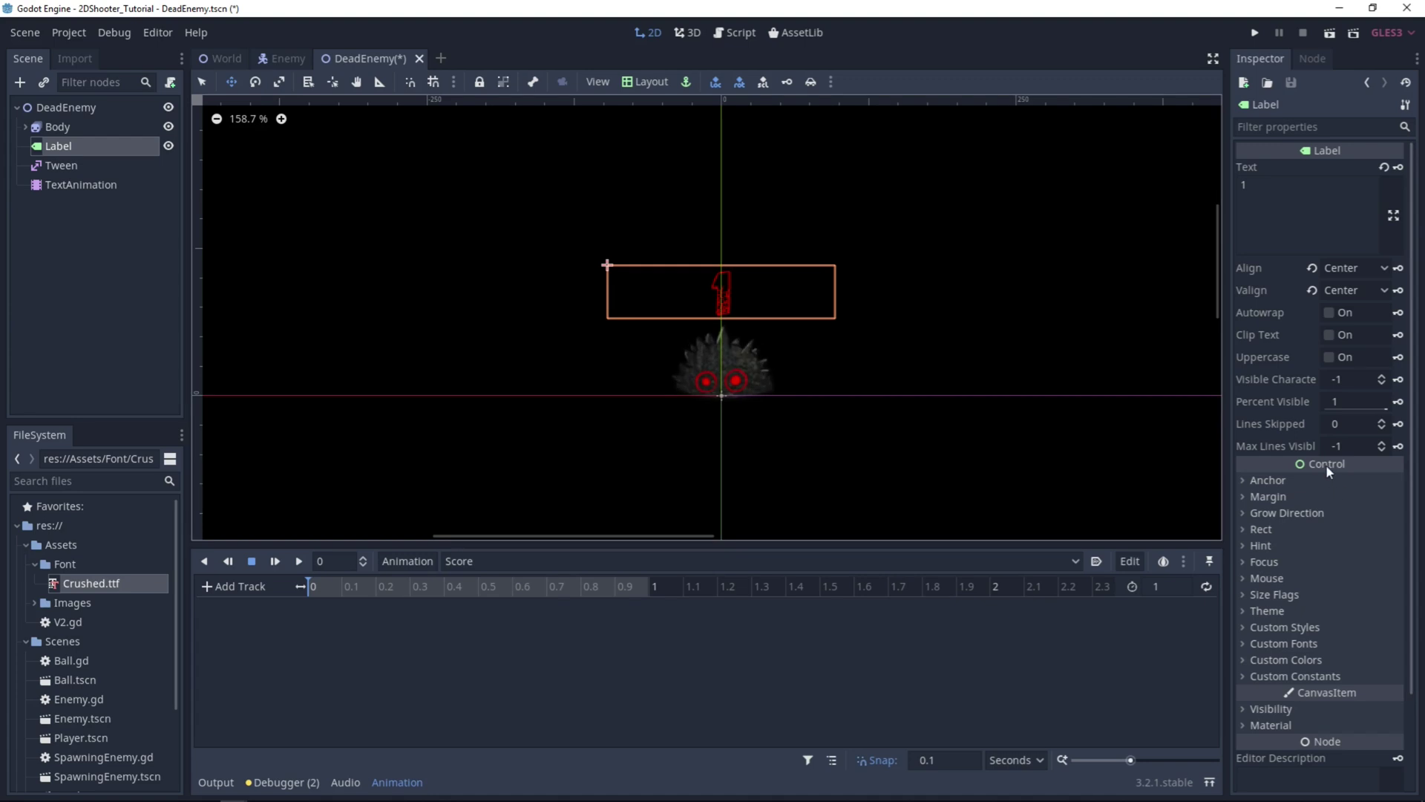
- Key the Label's rect position at 0 s, then raise it and key it at 1 s
click(1260, 529)
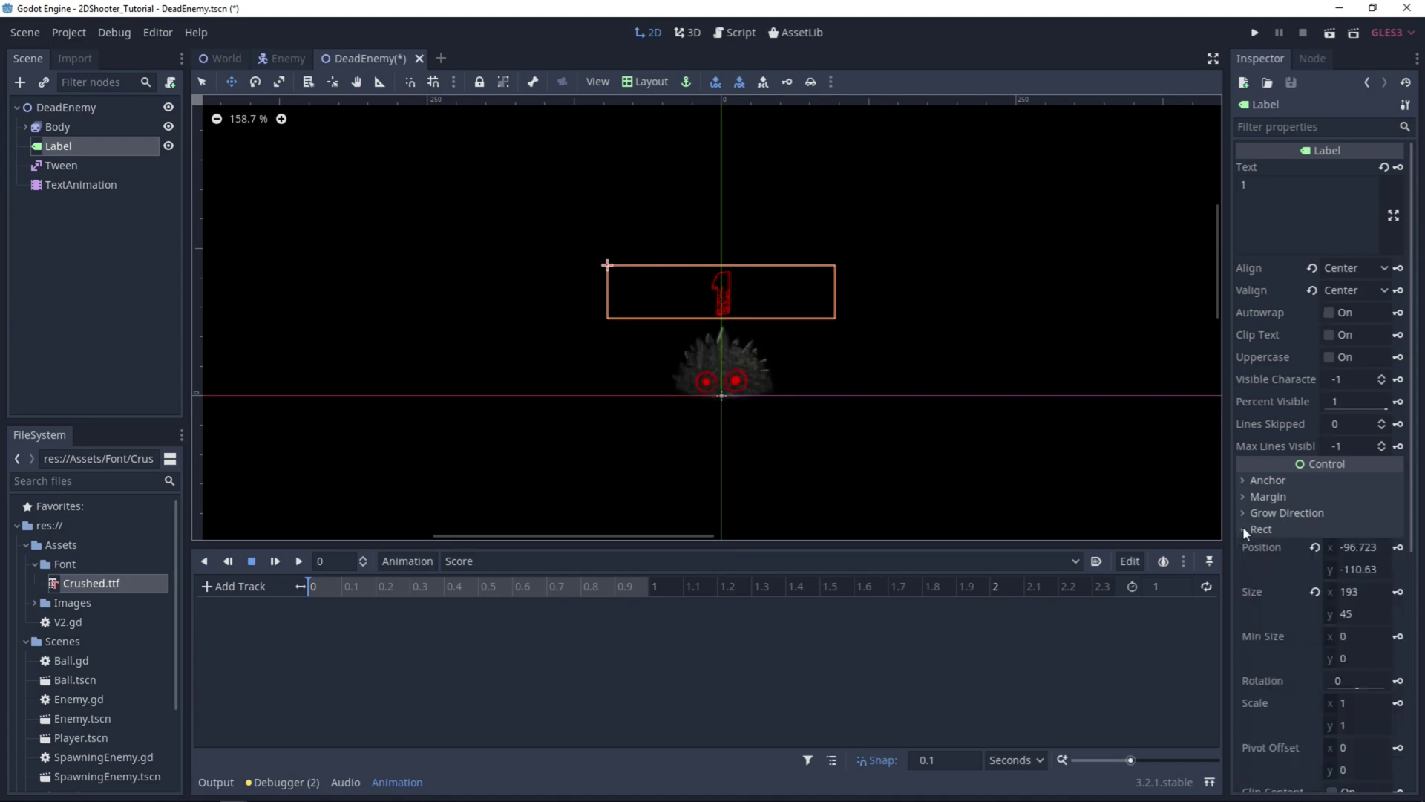
click(1400, 550)
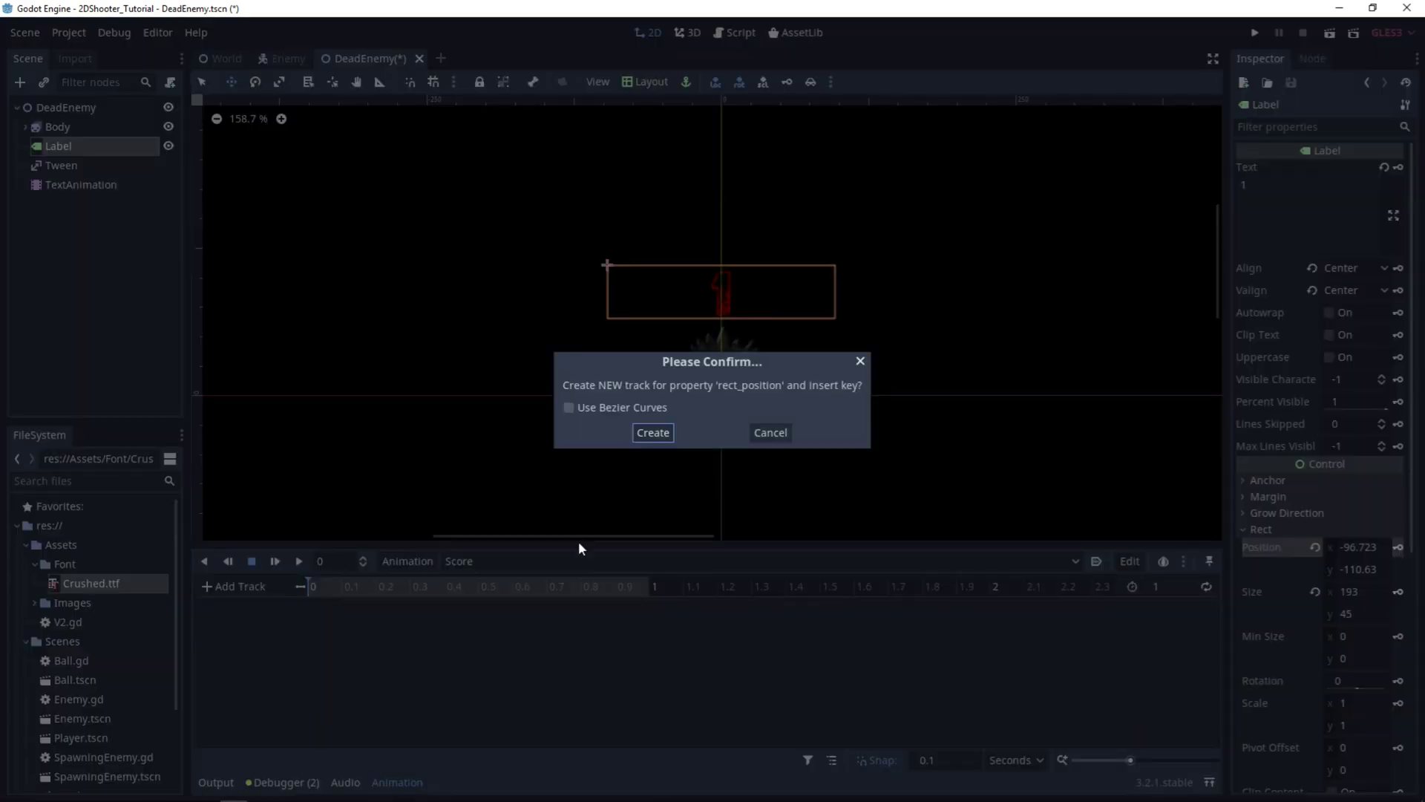
click(652, 435)
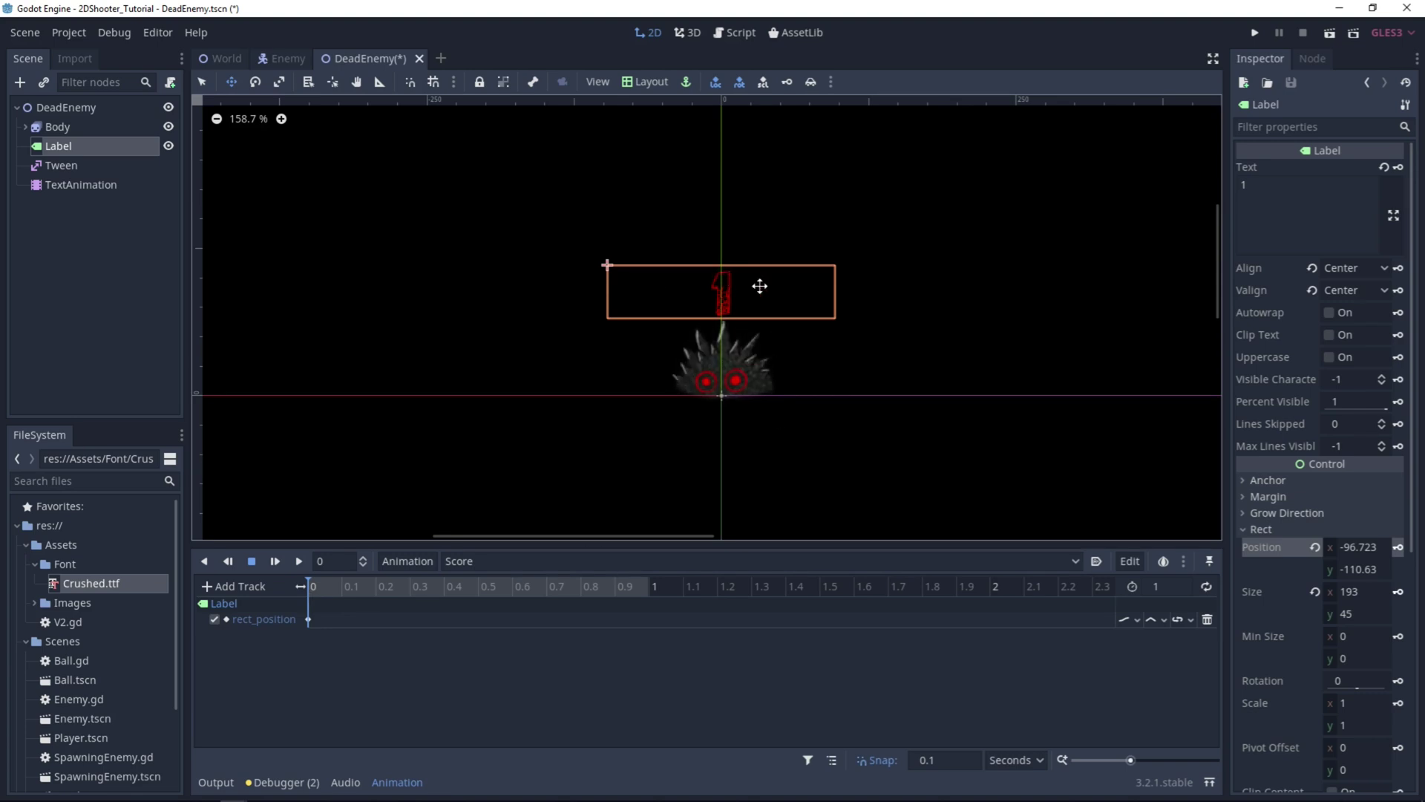
click(650, 586)
drag(738, 286, 744, 205)
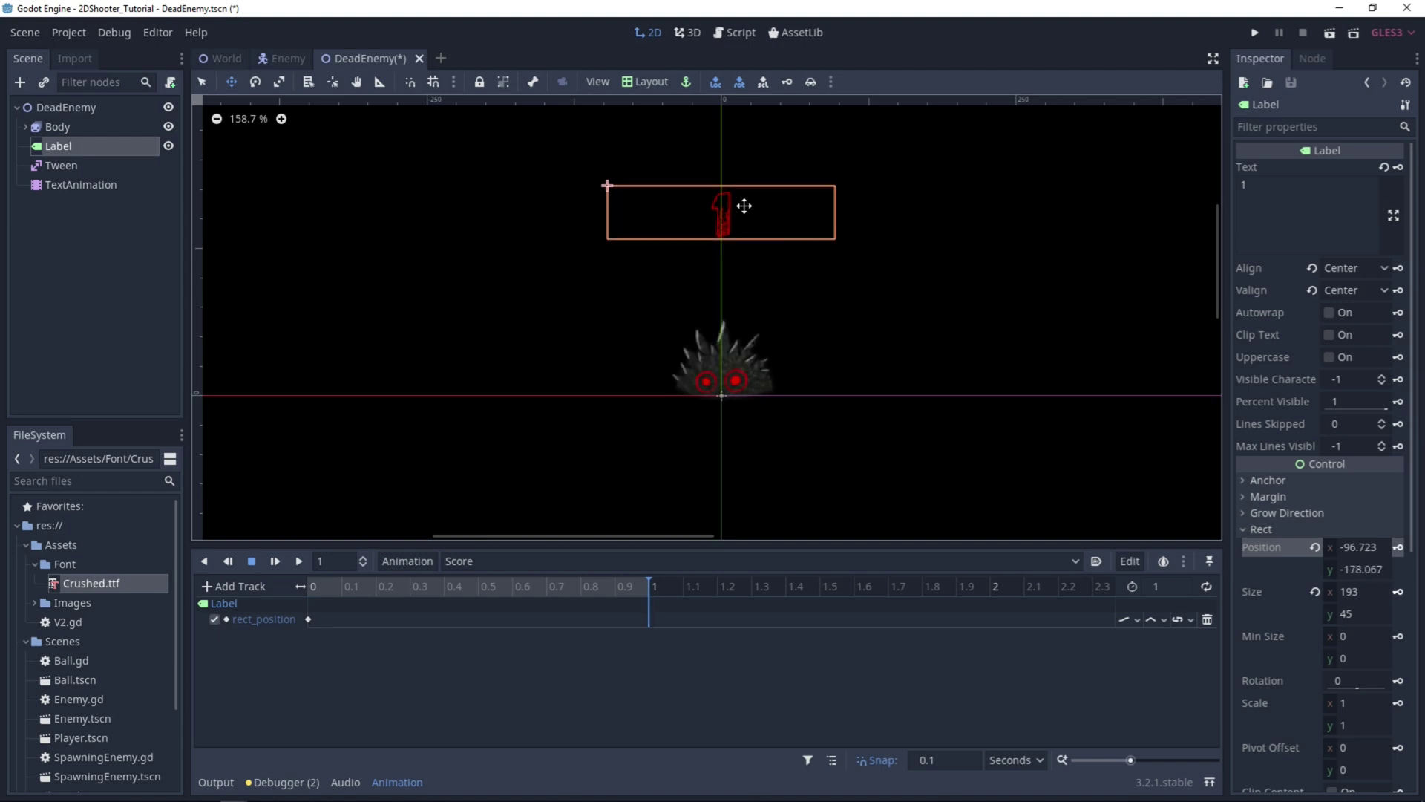
click(1399, 547)
- Scrub the rise back to 0 s, collapse Rect and expand the Label's Visibility properties
drag(639, 583, 304, 668)
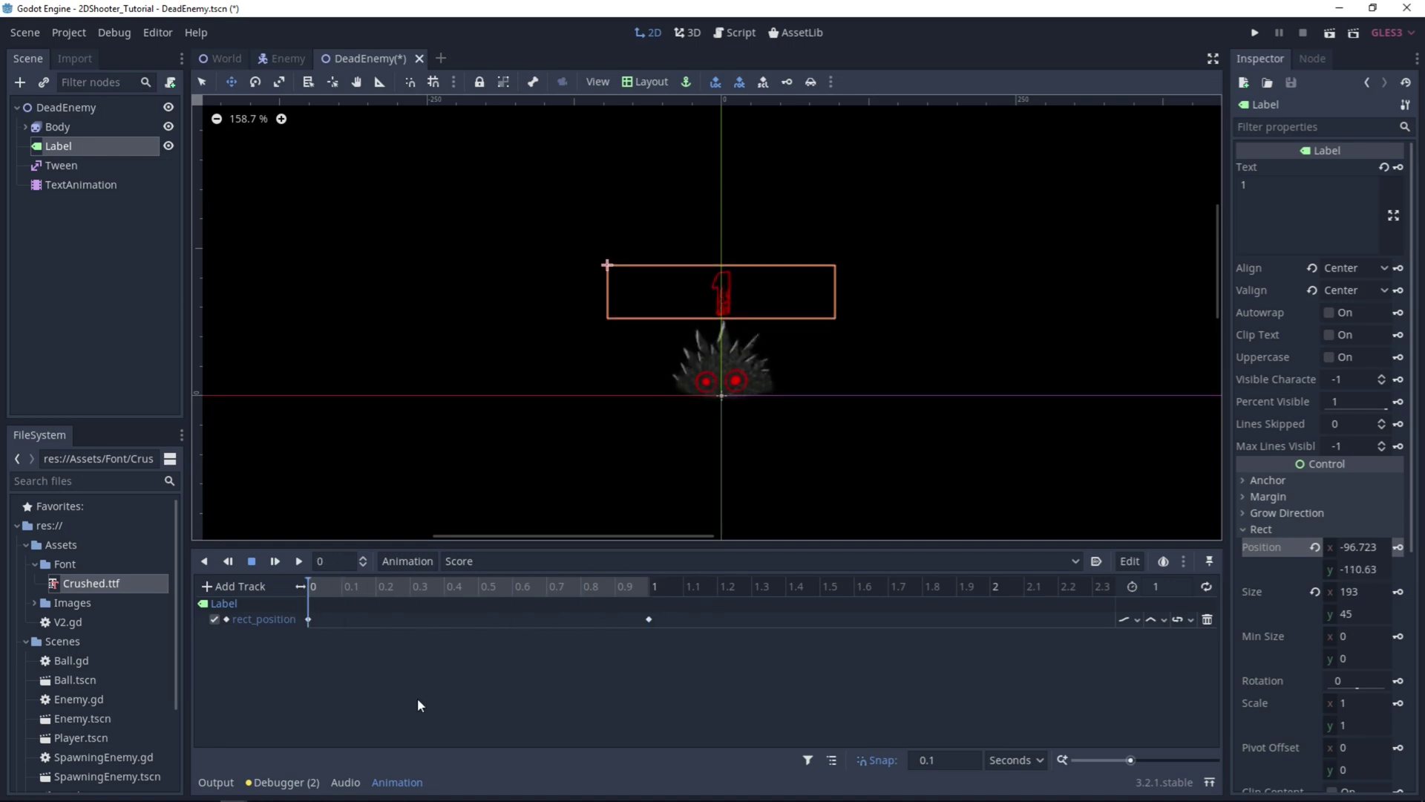
scroll(1293, 663, down, 6)
scroll(1319, 577, up, 5)
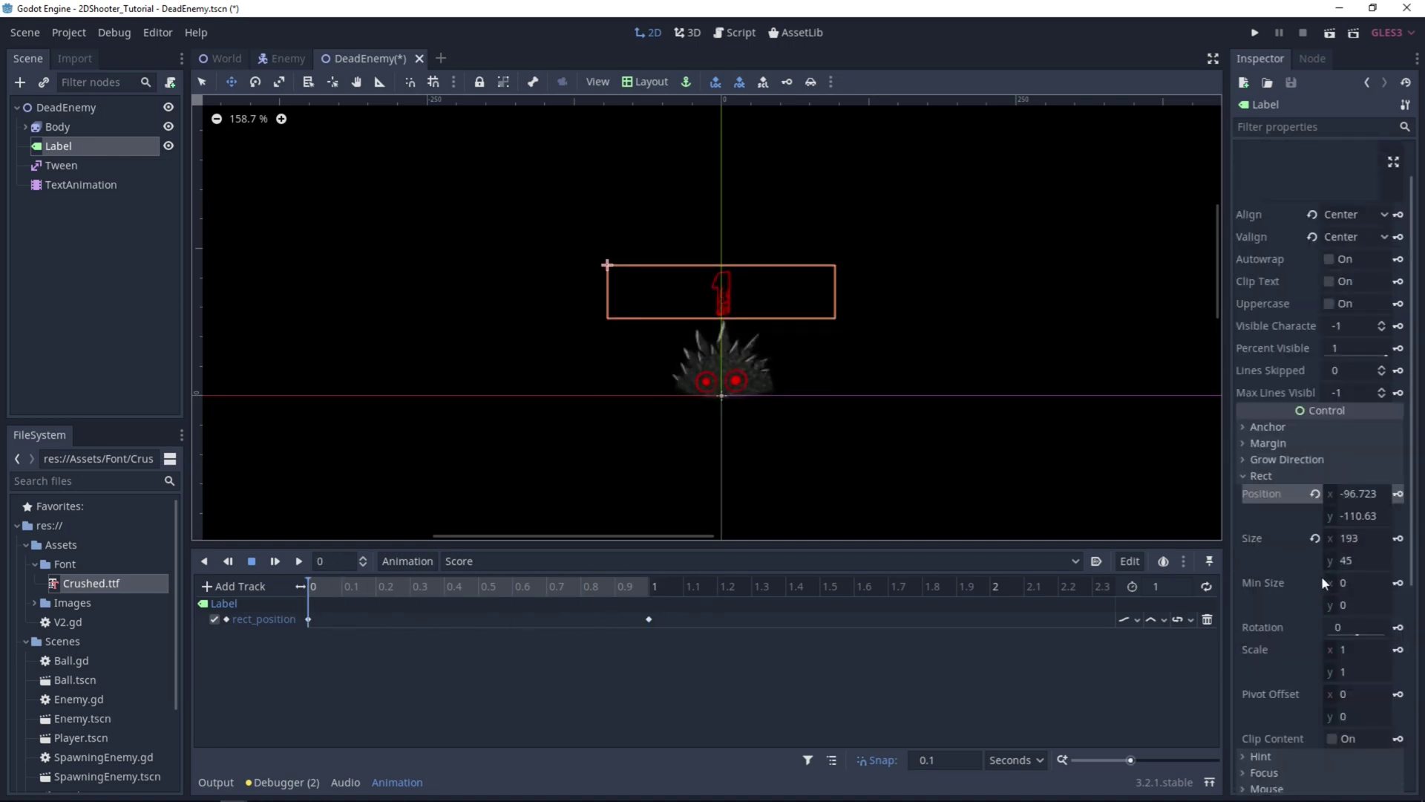
click(1256, 478)
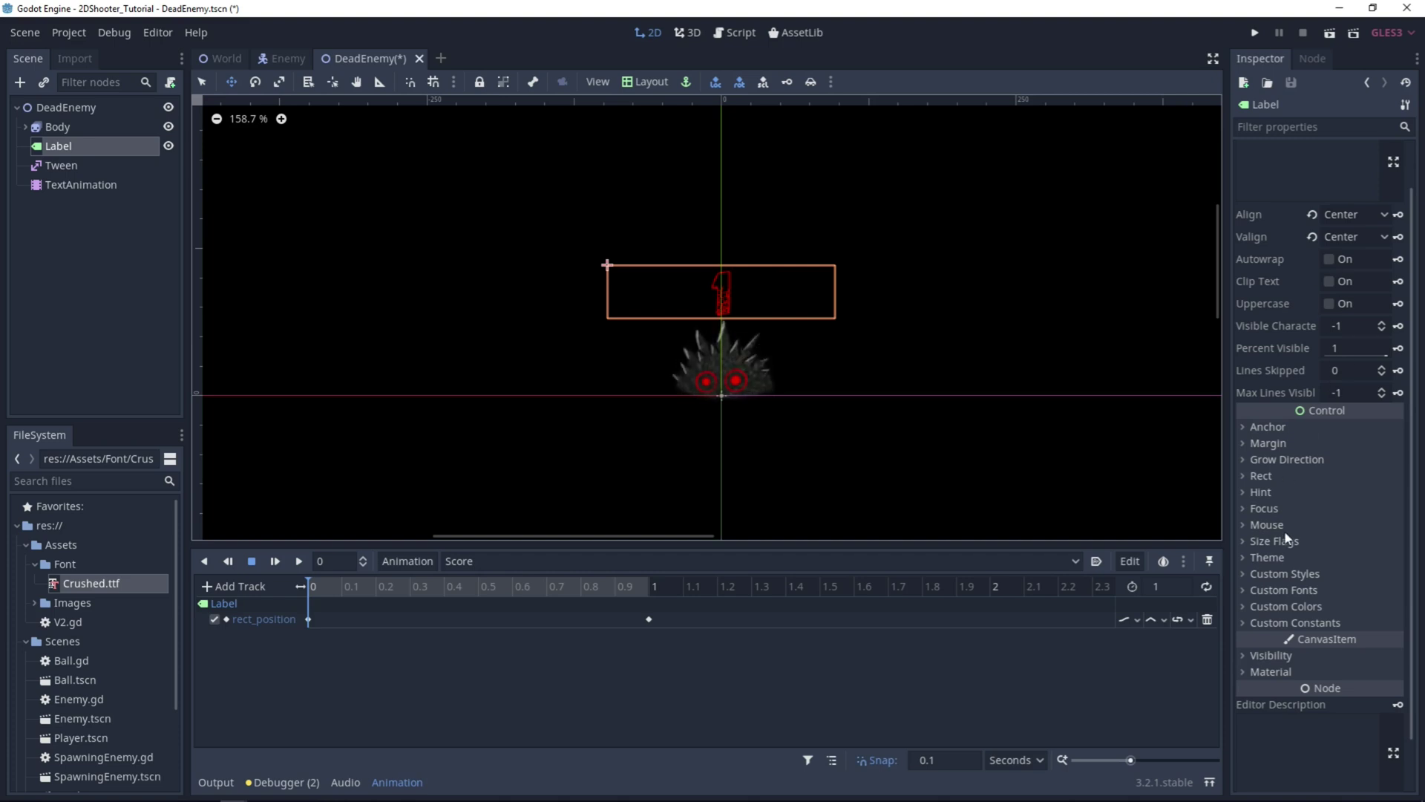
scroll(1365, 564, down, 1)
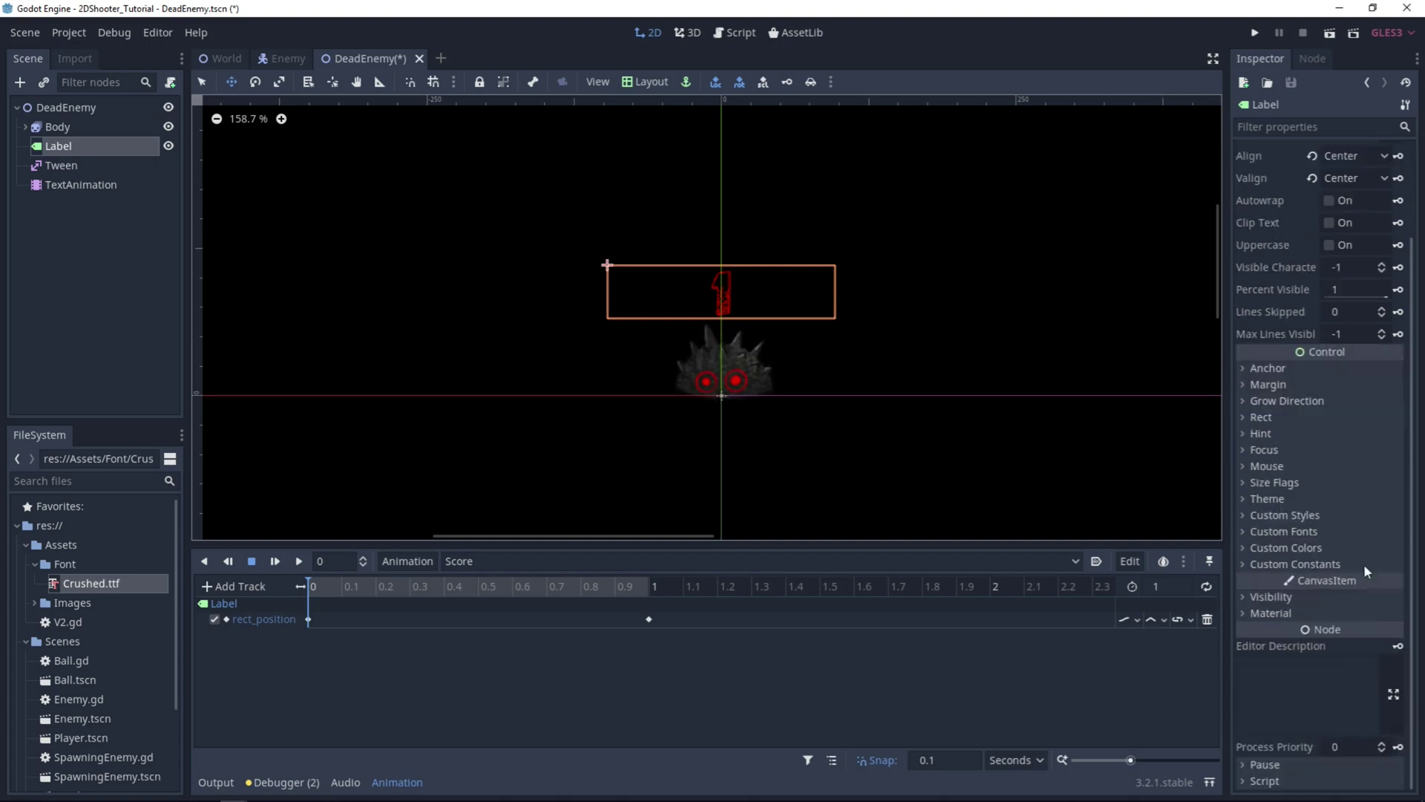
click(1253, 598)
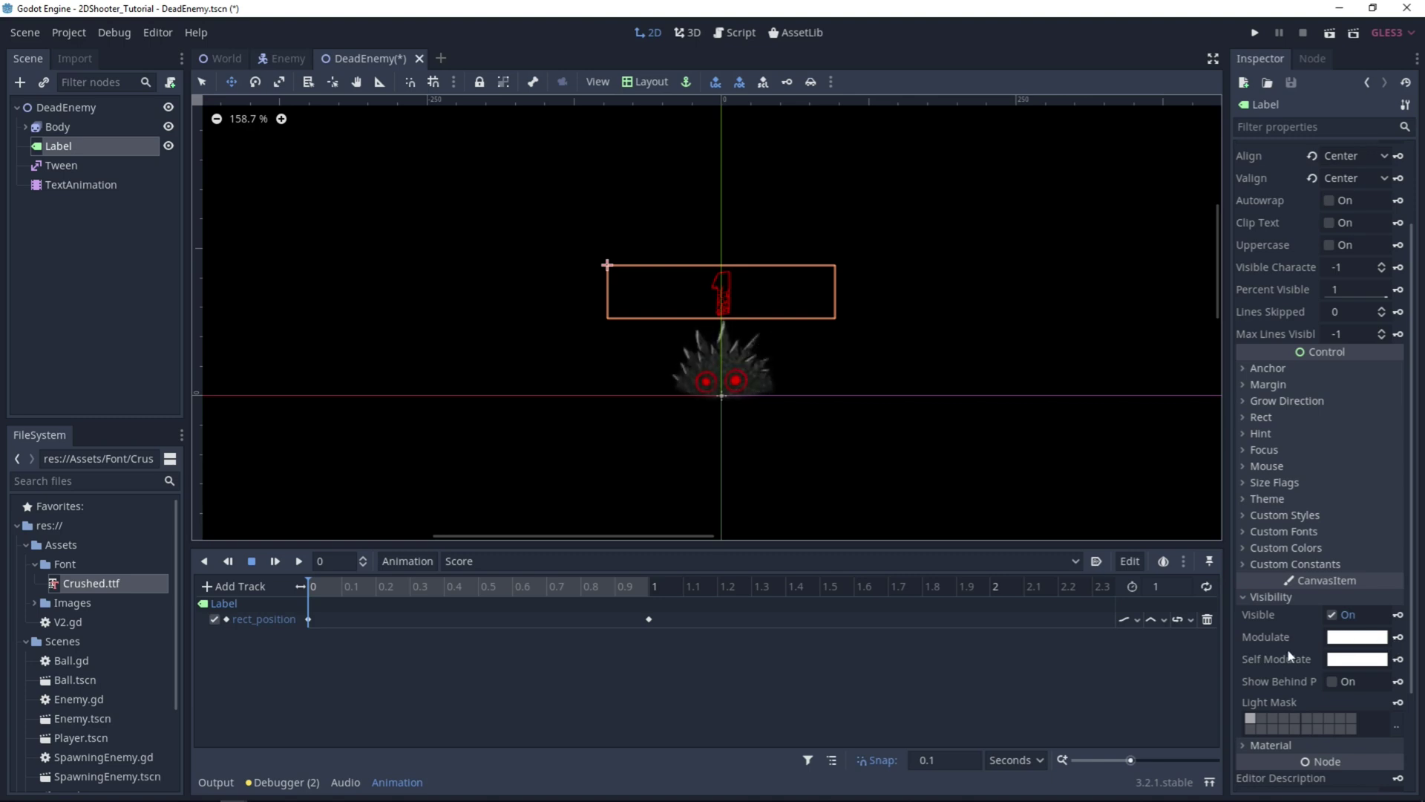
- Create a Label modulate track with a fully transparent key at 0 s
click(1400, 639)
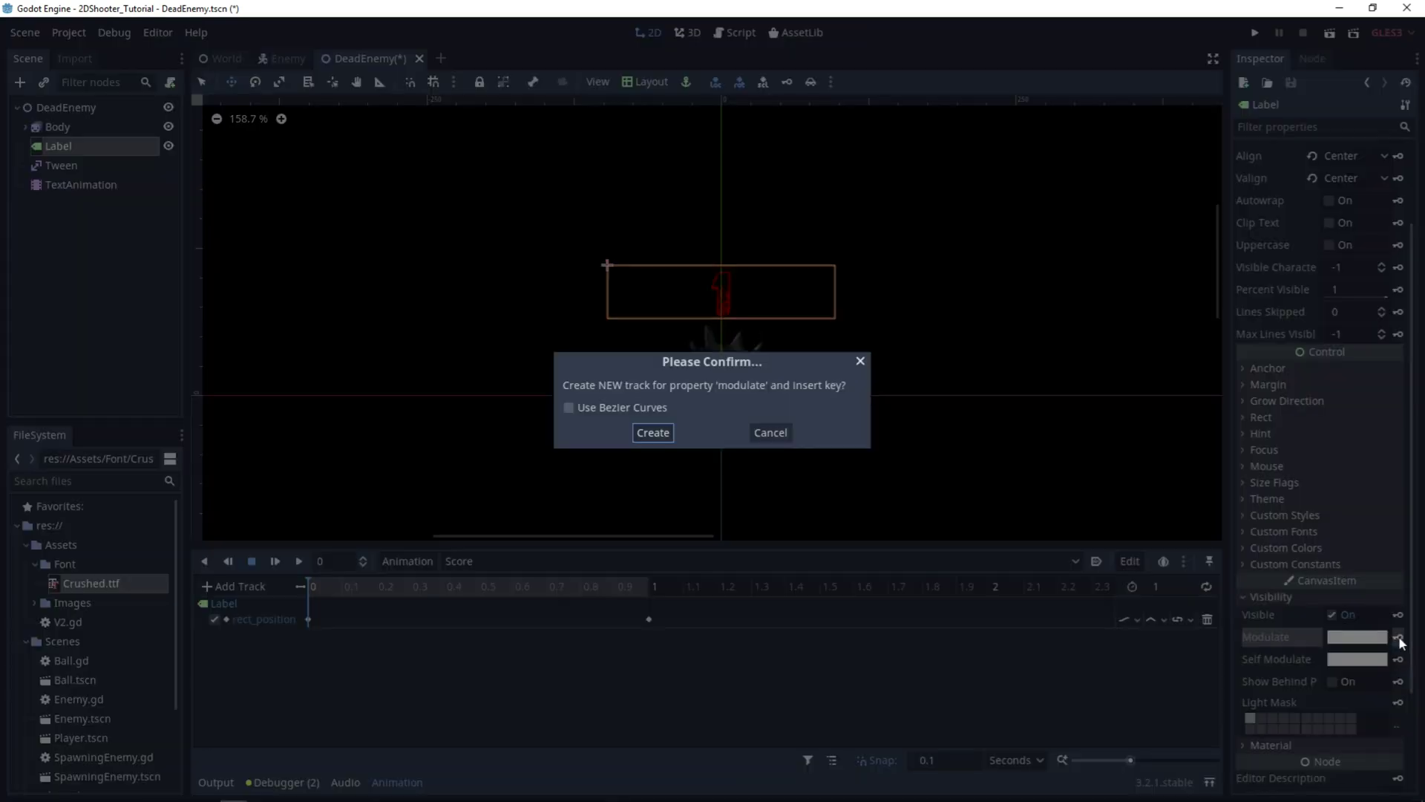
click(654, 433)
click(310, 635)
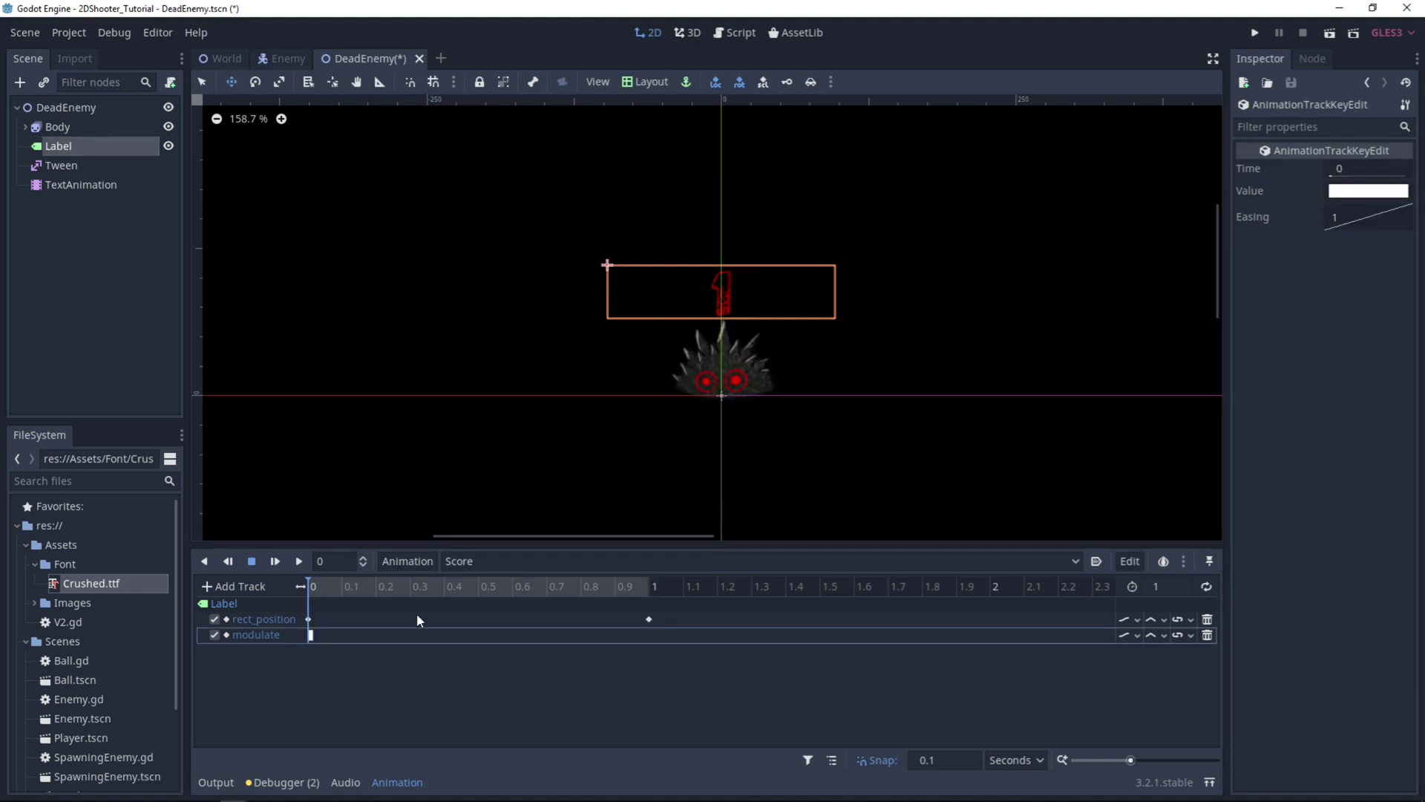
click(1344, 192)
drag(1265, 324, 834, 381)
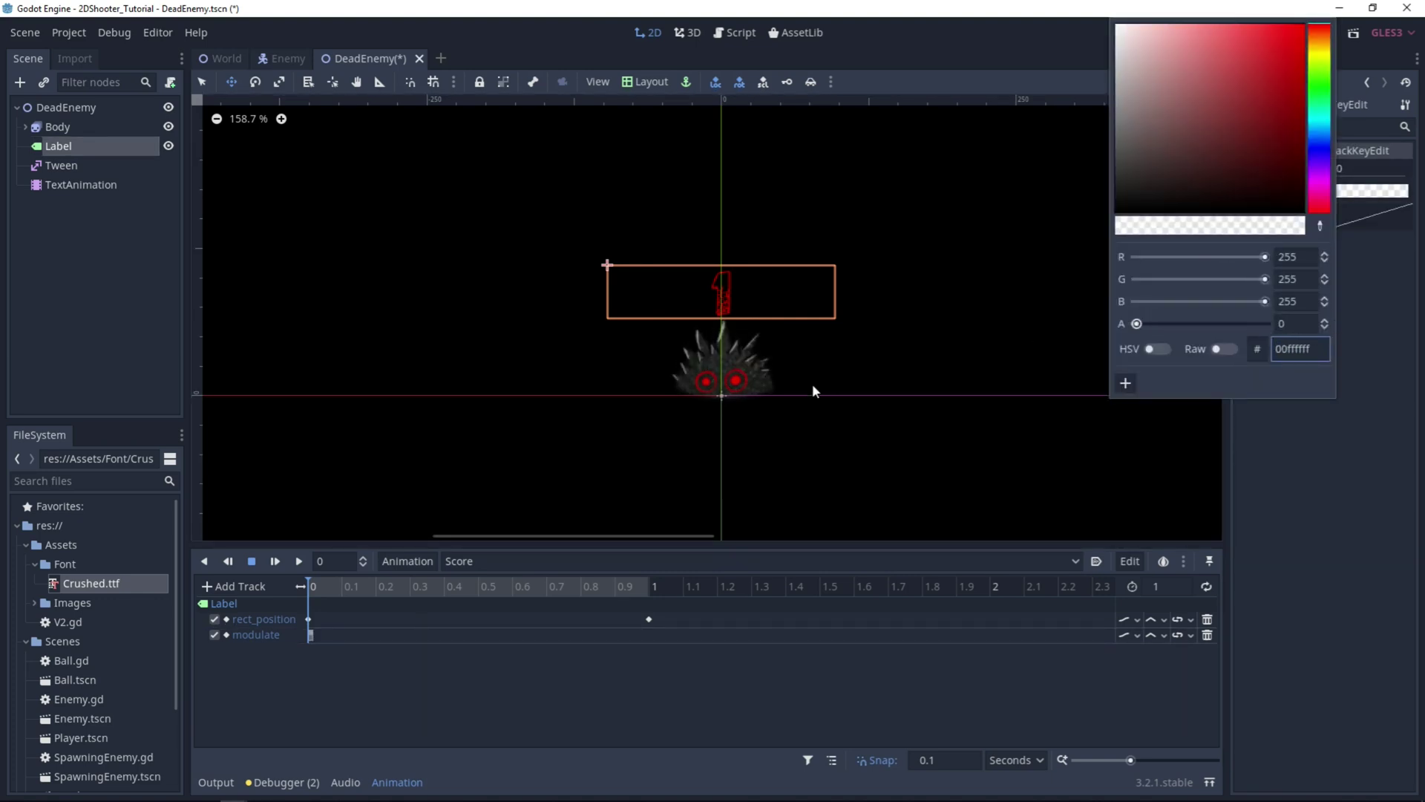
click(1210, 478)
- Insert a fully opaque modulate key (alpha 255) at 0.2 s
drag(310, 585, 385, 584)
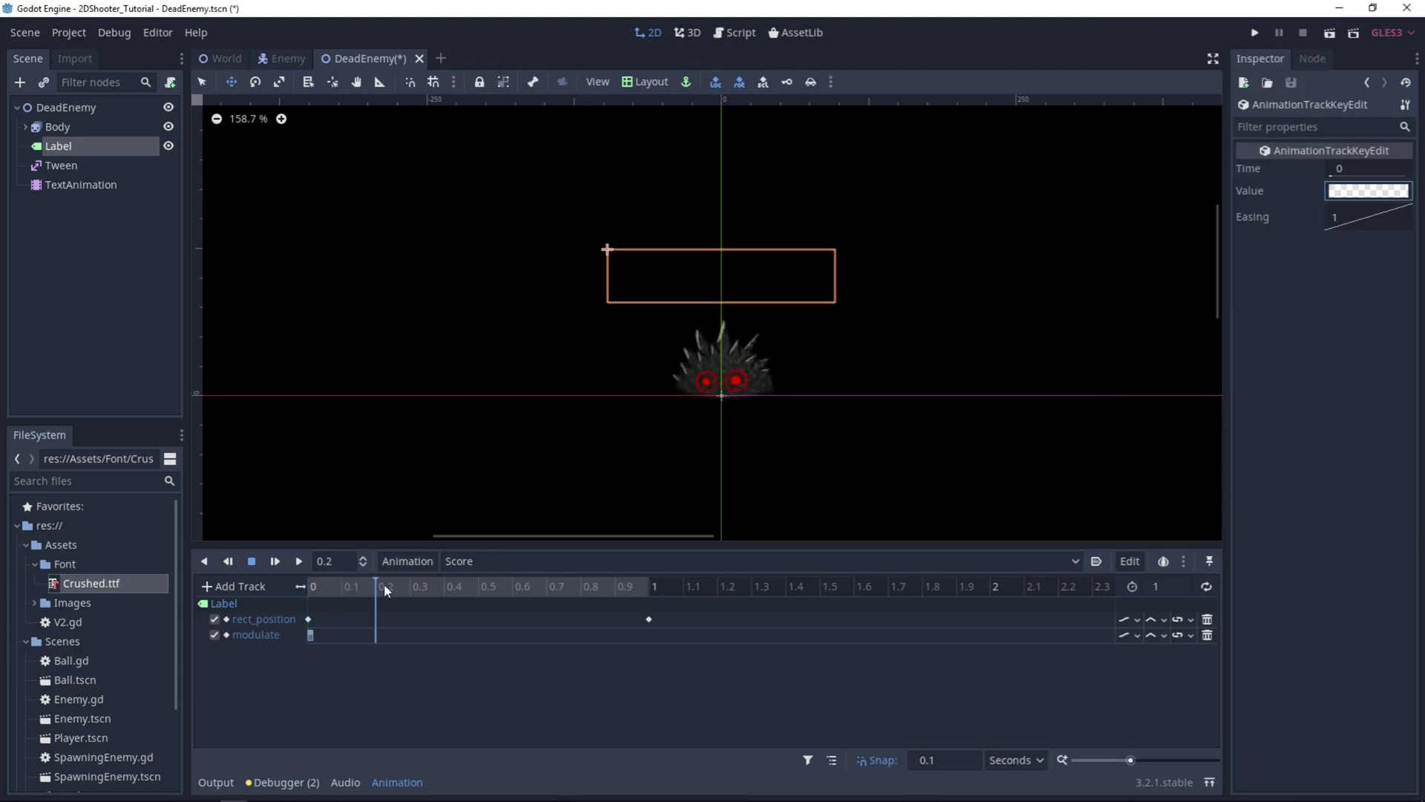
right_click(372, 634)
click(429, 658)
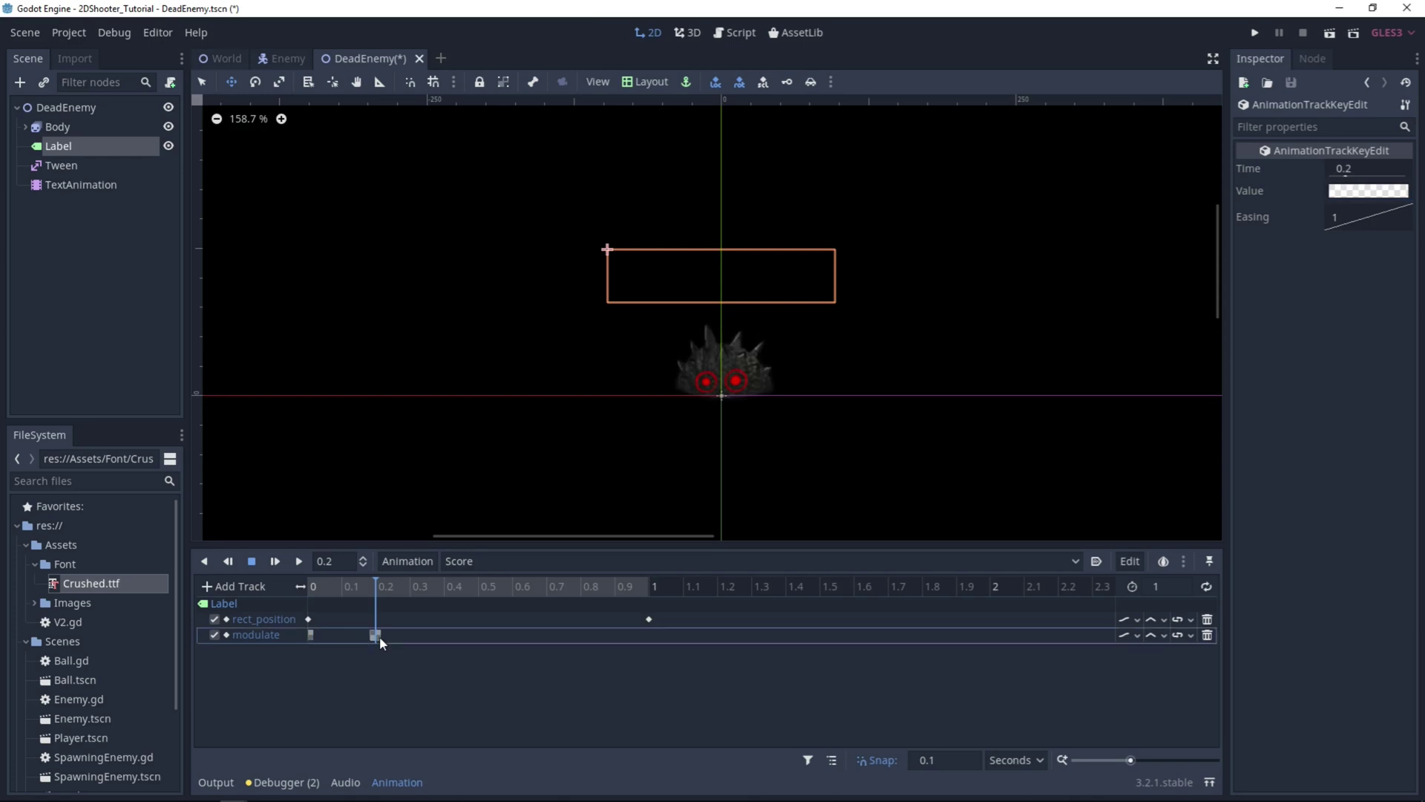
click(1361, 188)
drag(1135, 324, 1265, 324)
click(1343, 484)
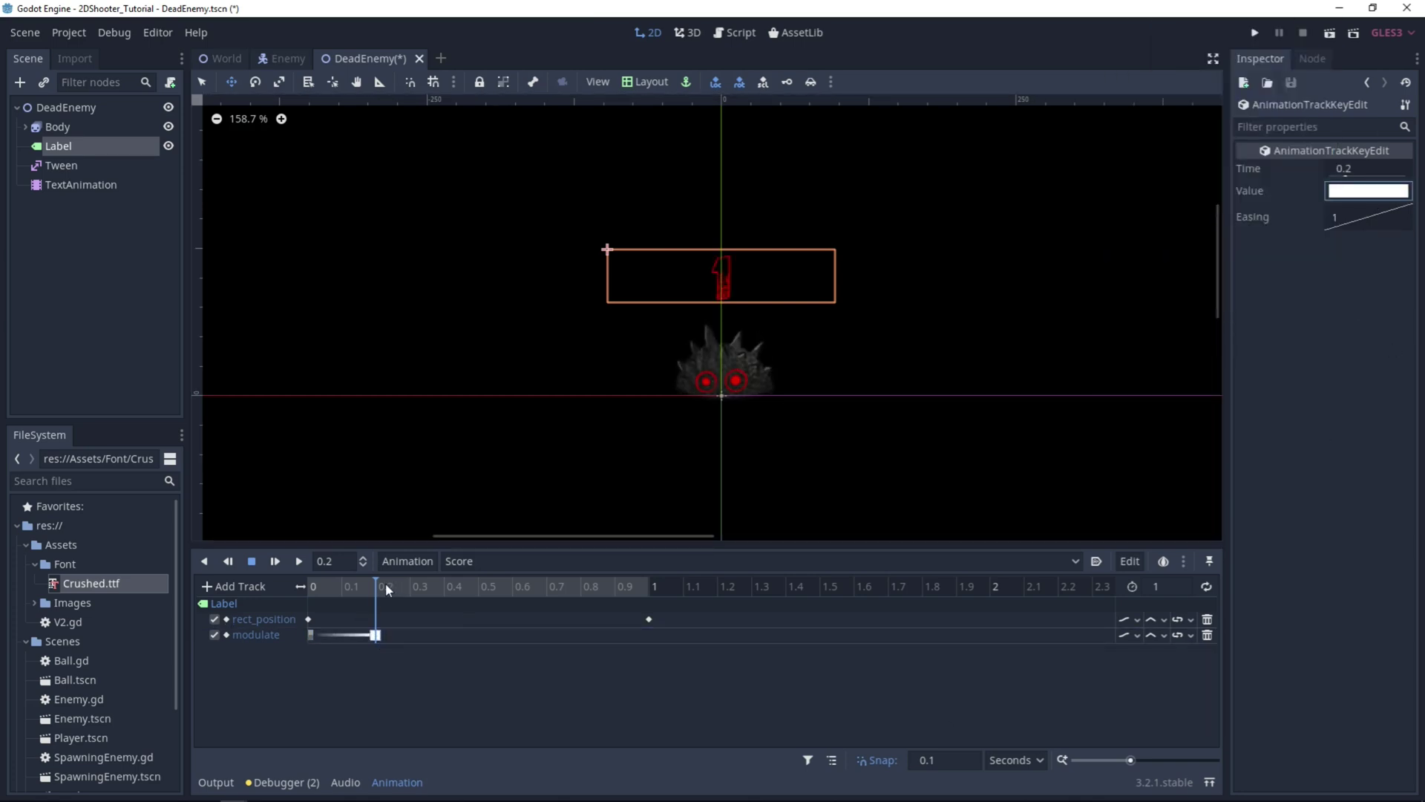
- Insert a nearly transparent modulate key at 1 s, then play Score from the start
drag(386, 587, 651, 588)
right_click(649, 638)
click(678, 649)
click(648, 635)
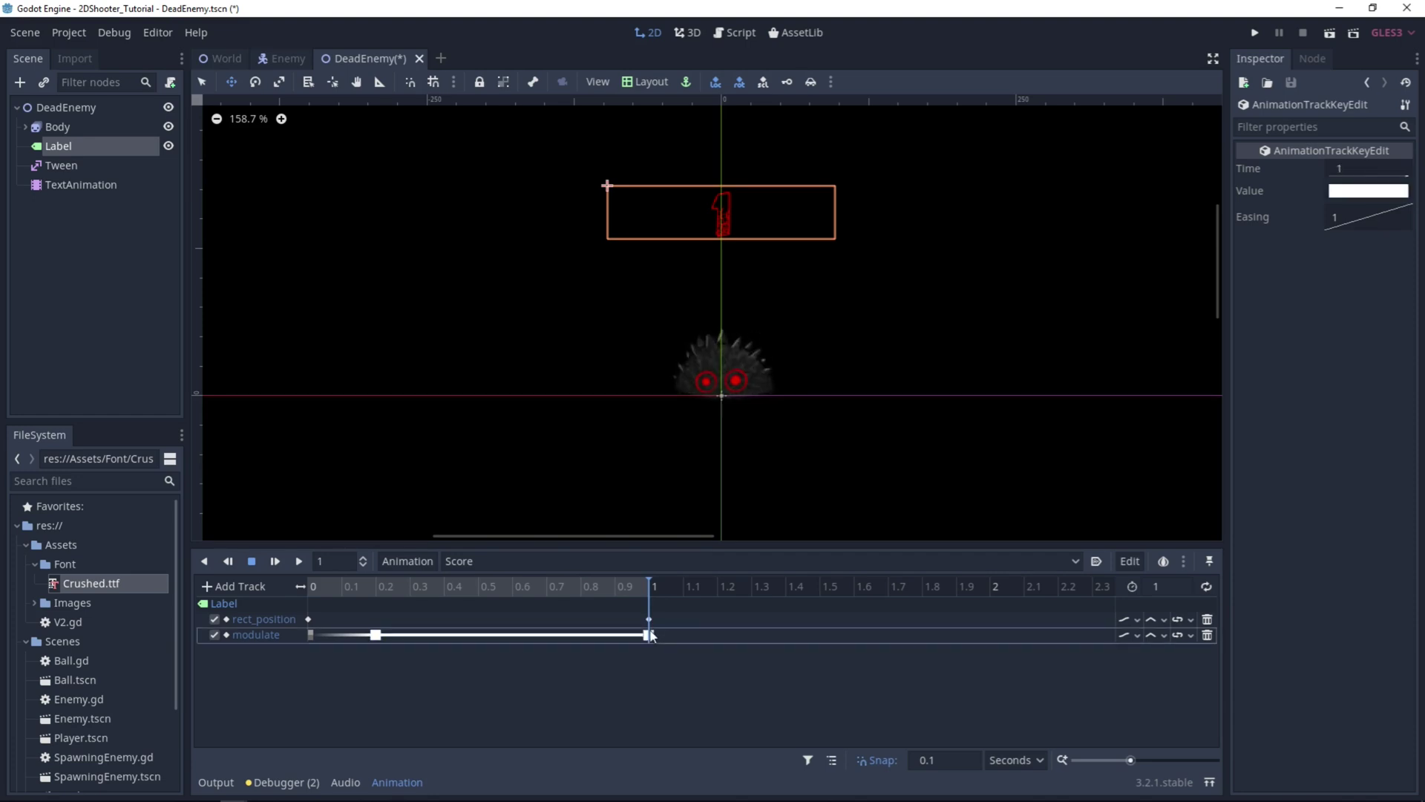
click(1369, 191)
drag(1263, 325, 1136, 325)
click(1339, 483)
click(310, 586)
click(299, 562)
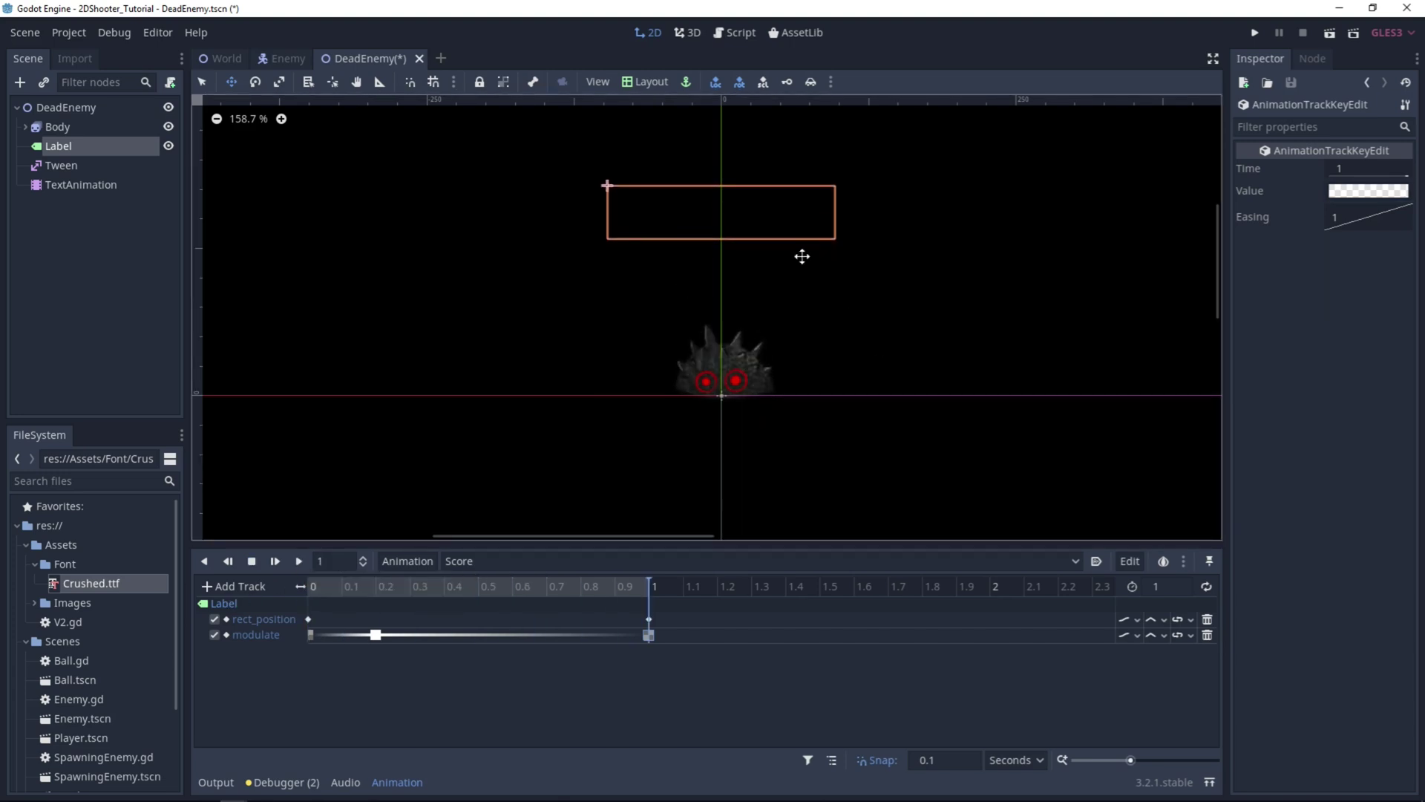
click(61, 306)
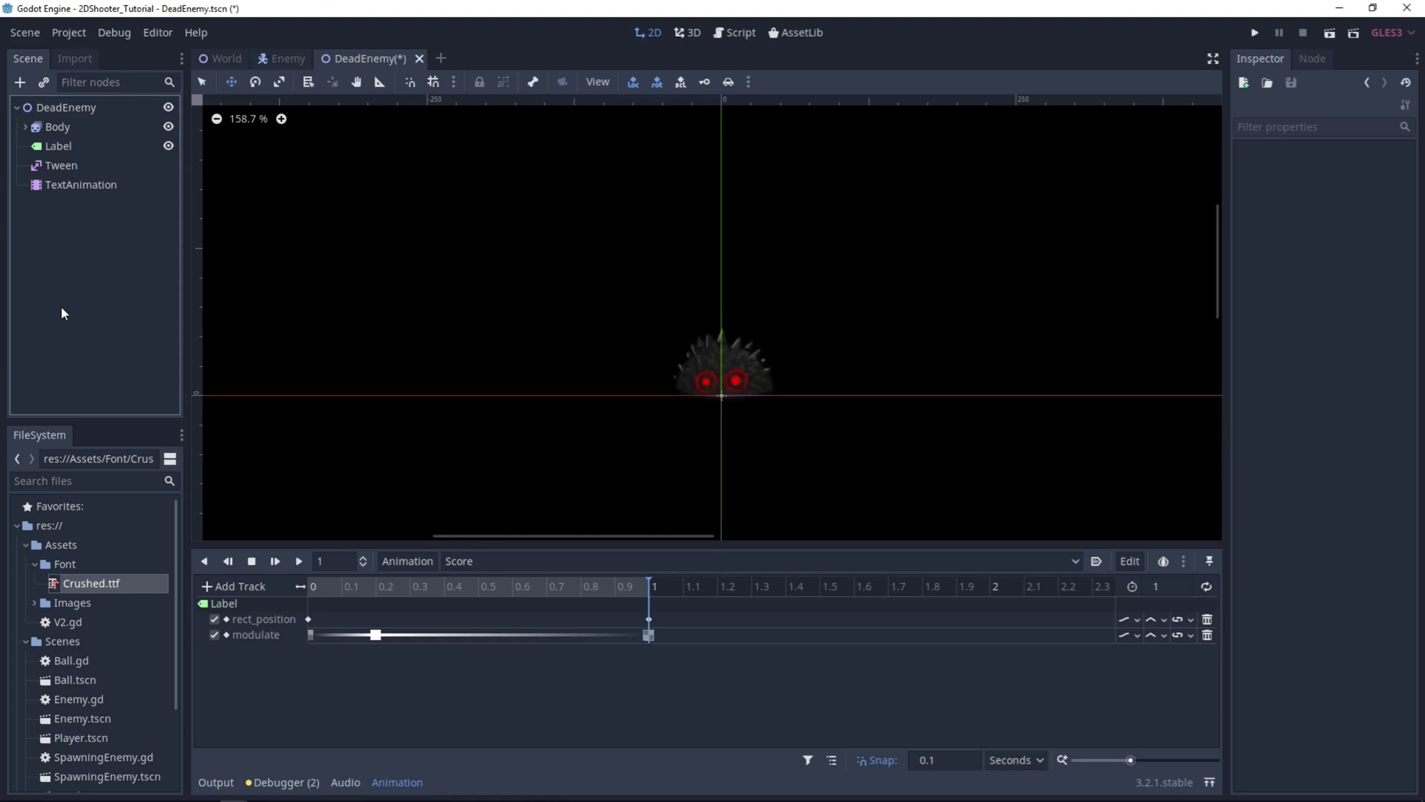